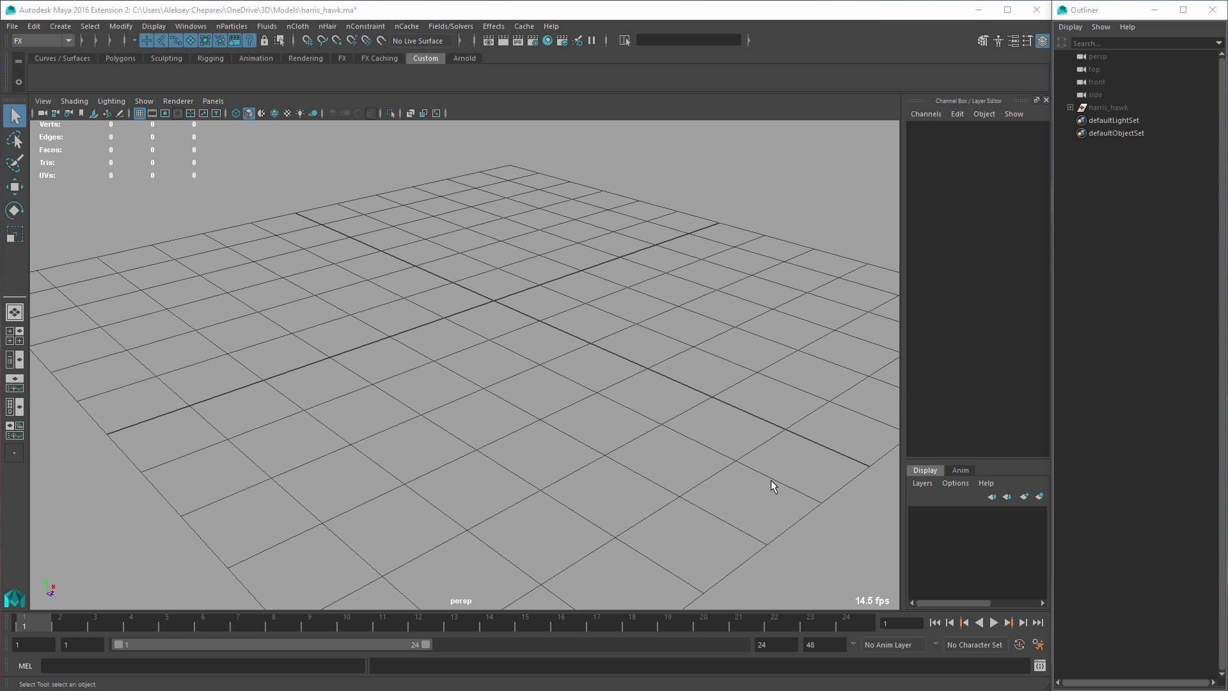
- Create a polygon cube and scale it into a tall box
mouse_move(686, 350)
alt+mouse_down()
mouse_move(594, 372)
mouse_move(598, 385)
mouse_move(360, 228)
alt+mouse_up()
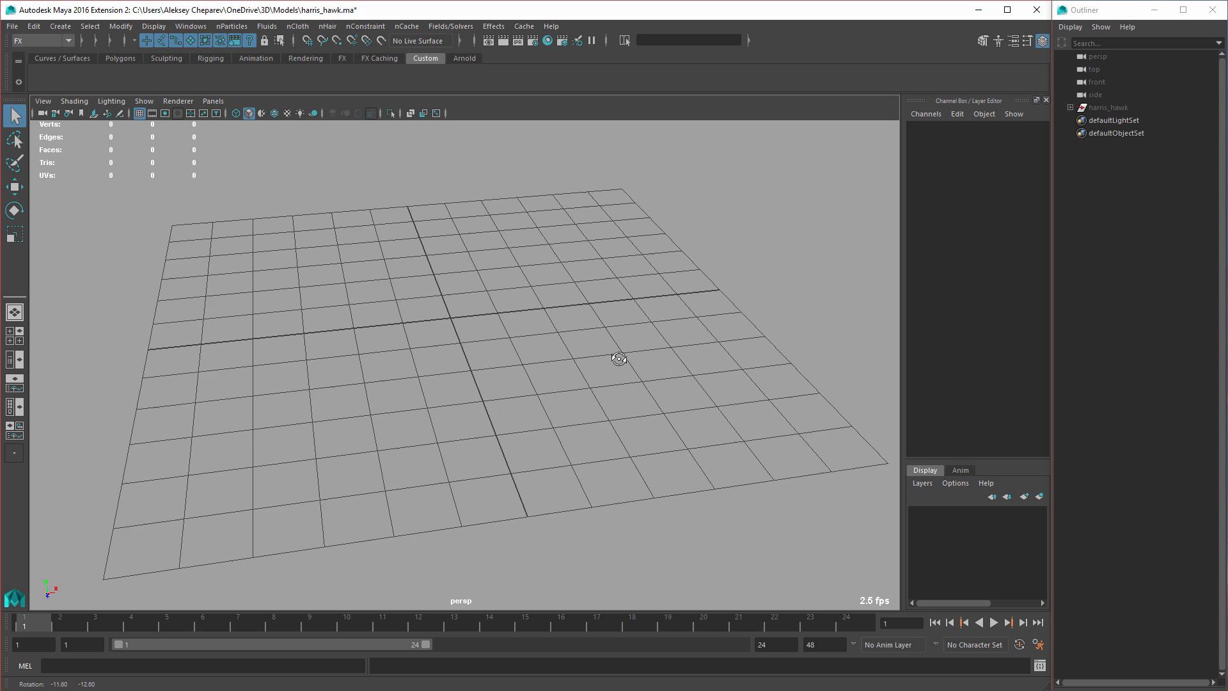
click(120, 57)
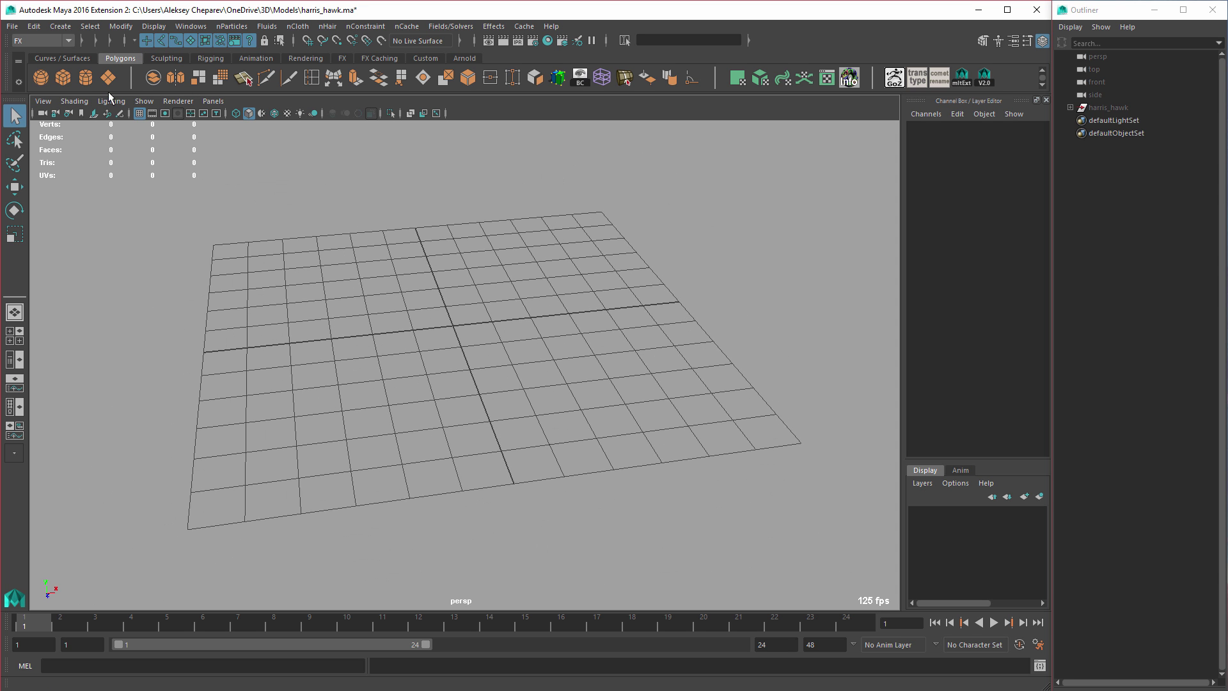
click(63, 79)
scroll(451, 305, up, 3)
key(r)
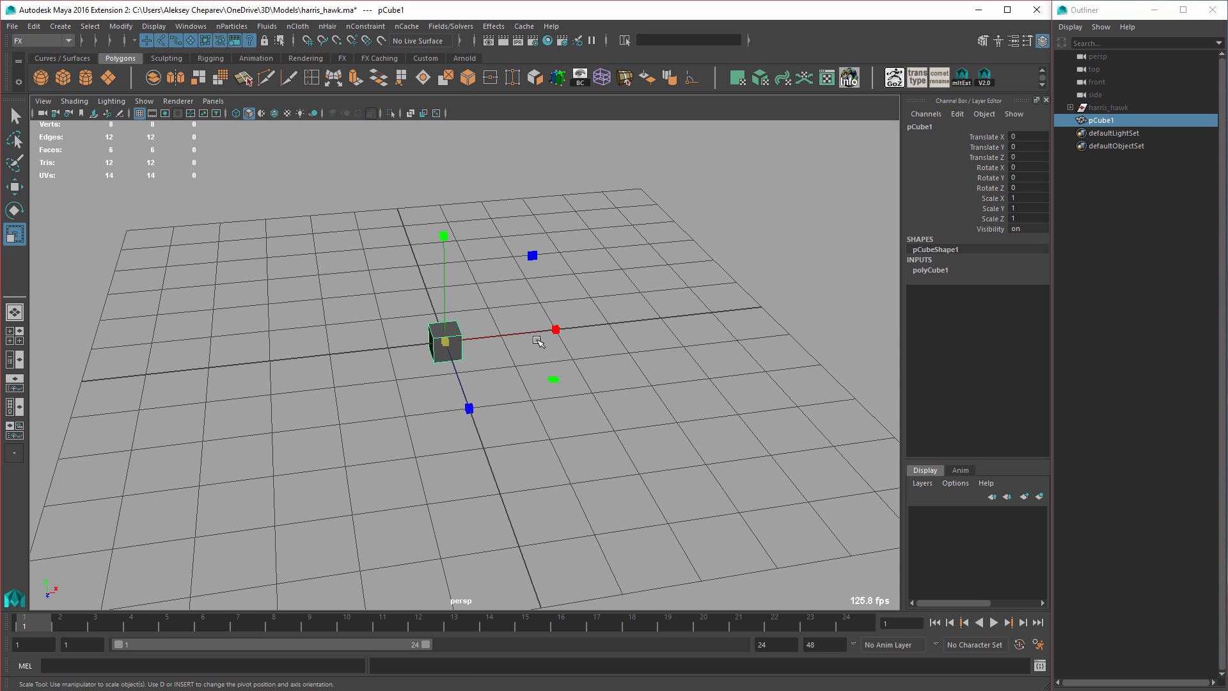
scroll(467, 338, up, 3)
drag(447, 339, 537, 335)
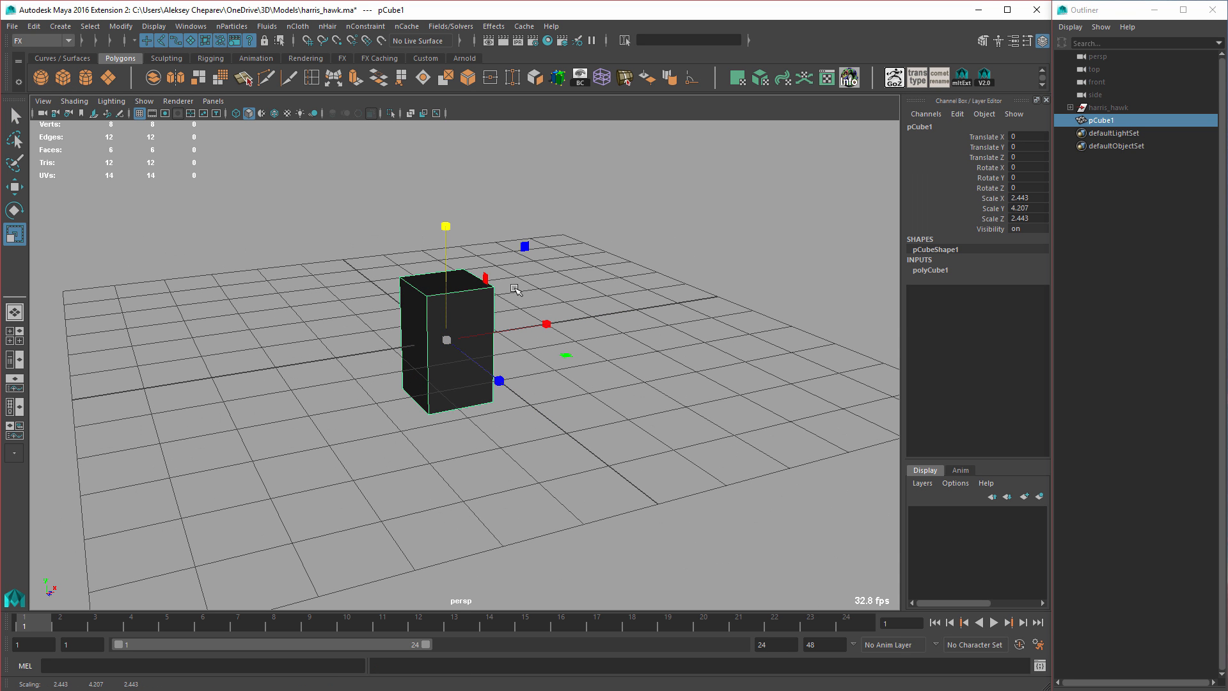
drag(446, 229, 446, 174)
scroll(646, 332, down, 2)
- Tilt the box at an angle and lift it above the grid
key(e)
mouse_move(437, 345)
mouse_down()
mouse_move(470, 365)
mouse_move(390, 351)
mouse_move(442, 422)
mouse_up()
scroll(442, 365, down, 2)
scroll(441, 363, down, 1)
key(w)
drag(499, 278, 618, 284)
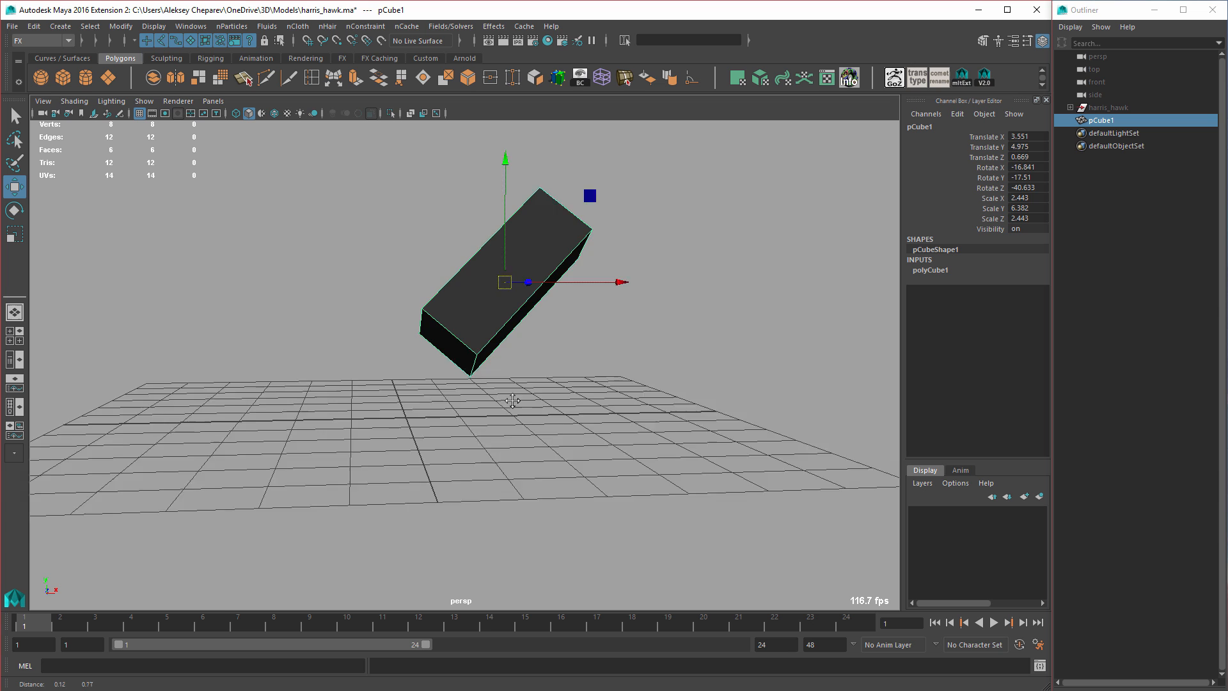
- Add a lattice deformer around the box, enable lattice display, and undo an accidental lattice move
click(604, 78)
alt+drag(480, 384, 442, 365)
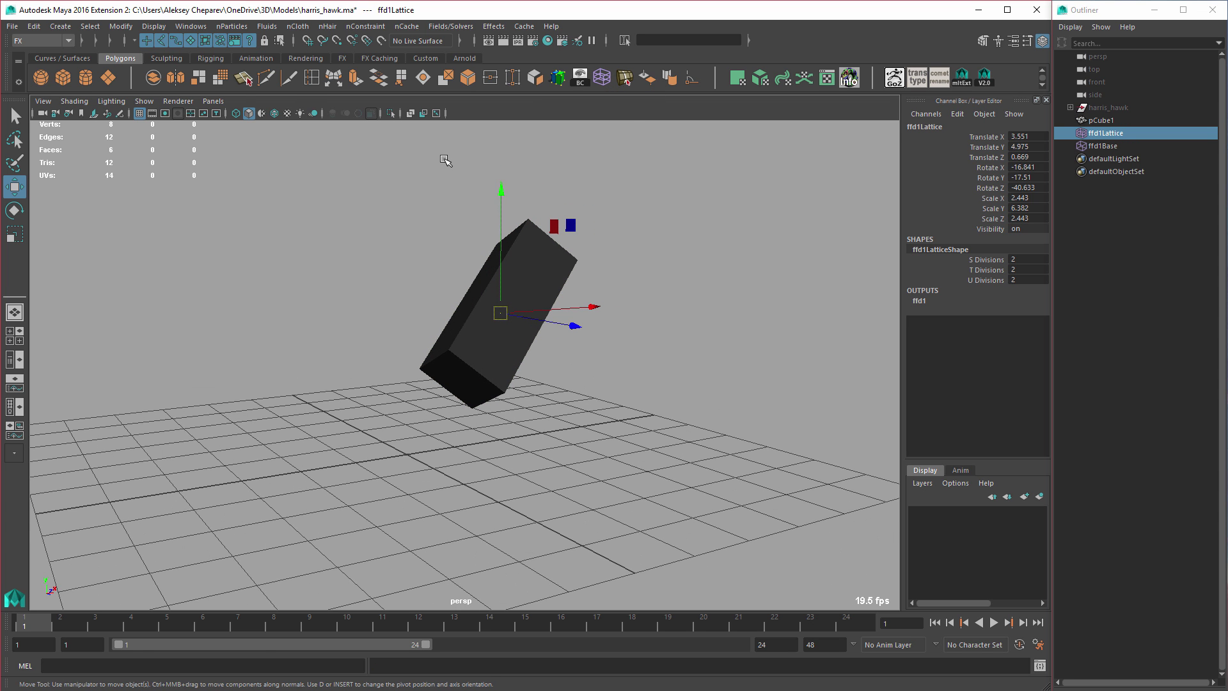
click(144, 101)
click(164, 142)
alt+drag(432, 289, 510, 327)
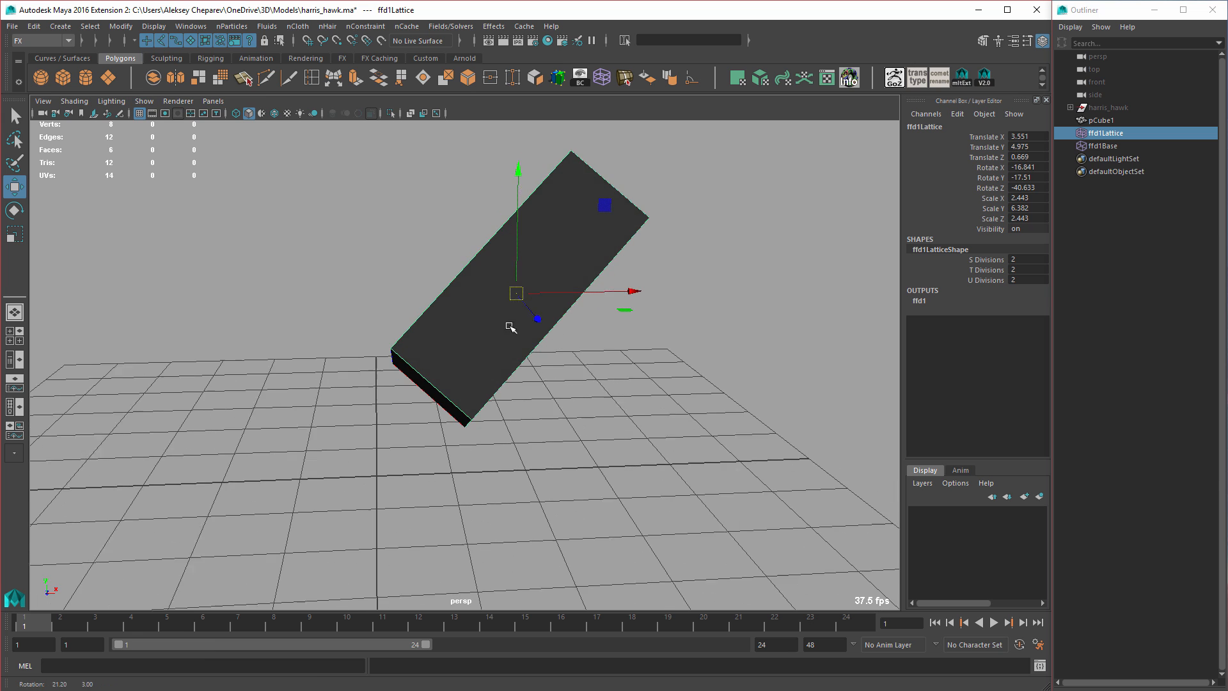
alt+drag(671, 307, 576, 288)
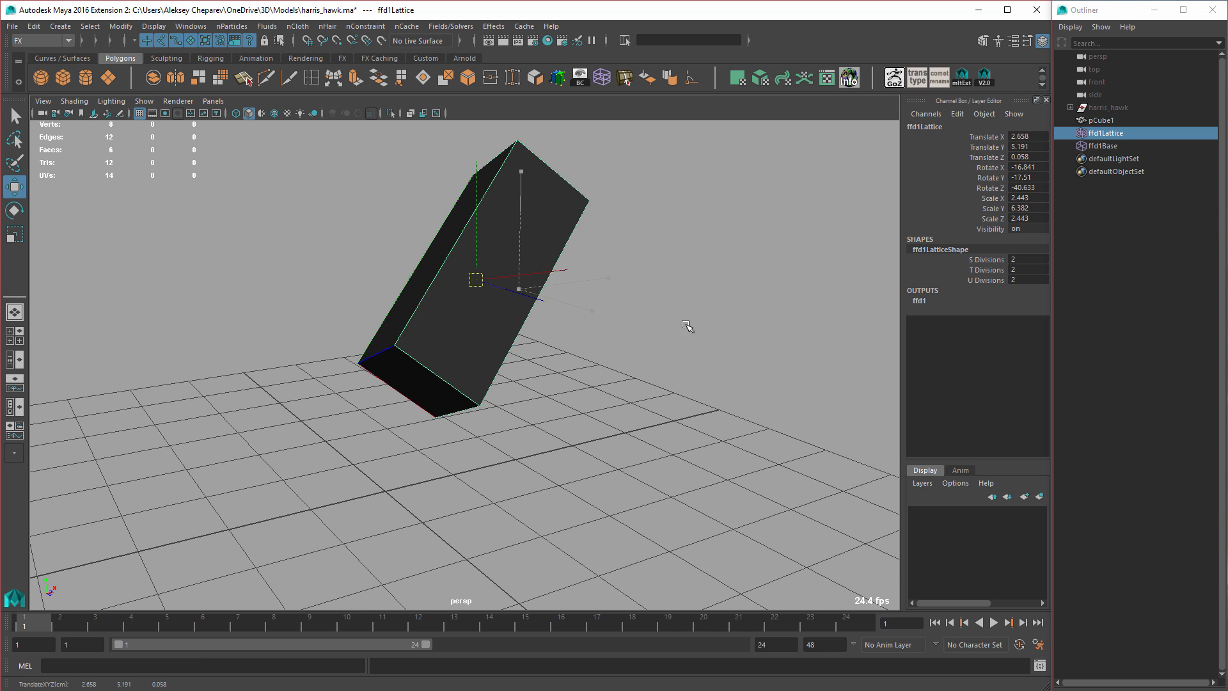
key(z)
alt+drag(595, 221, 523, 201)
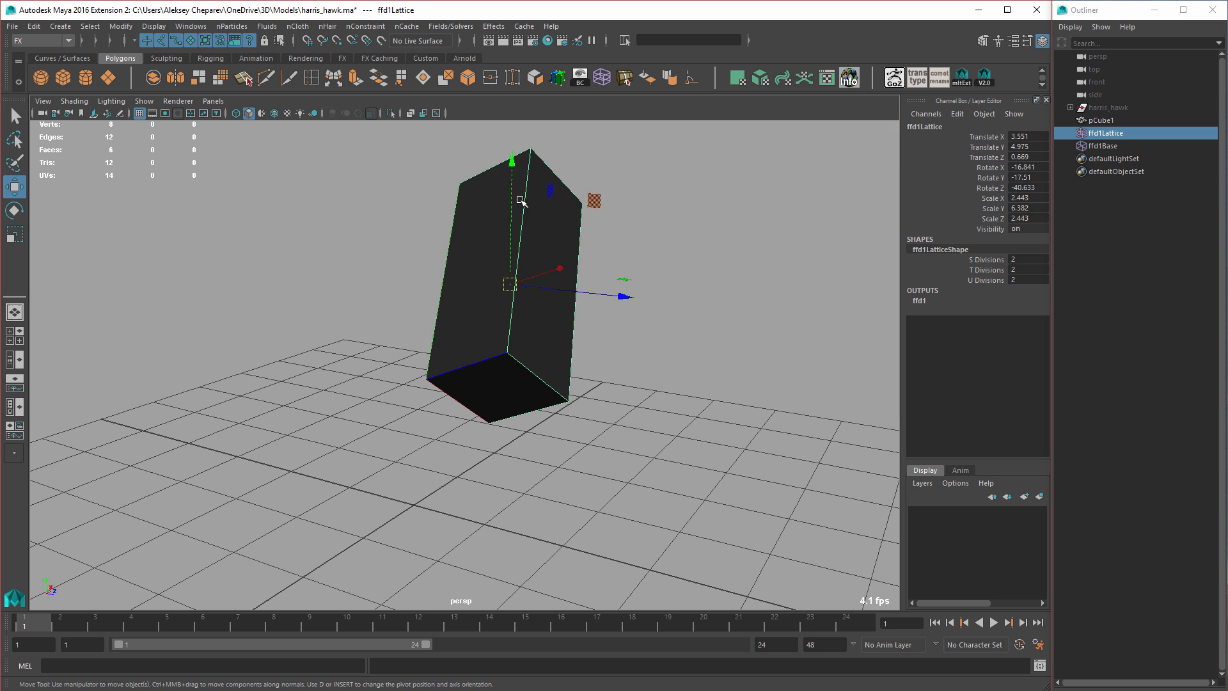
alt+drag(664, 311, 662, 319)
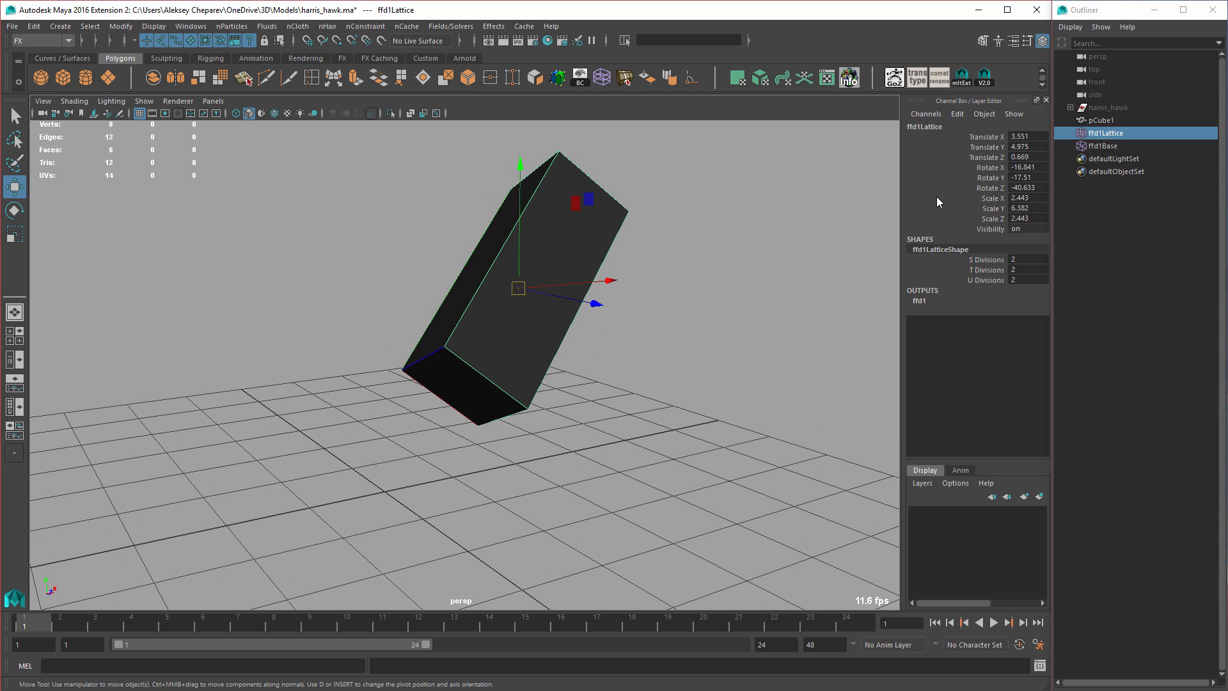
- Delete the lattice, freeze the box's transforms and delete its history, then create a new lattice
key(Delete)
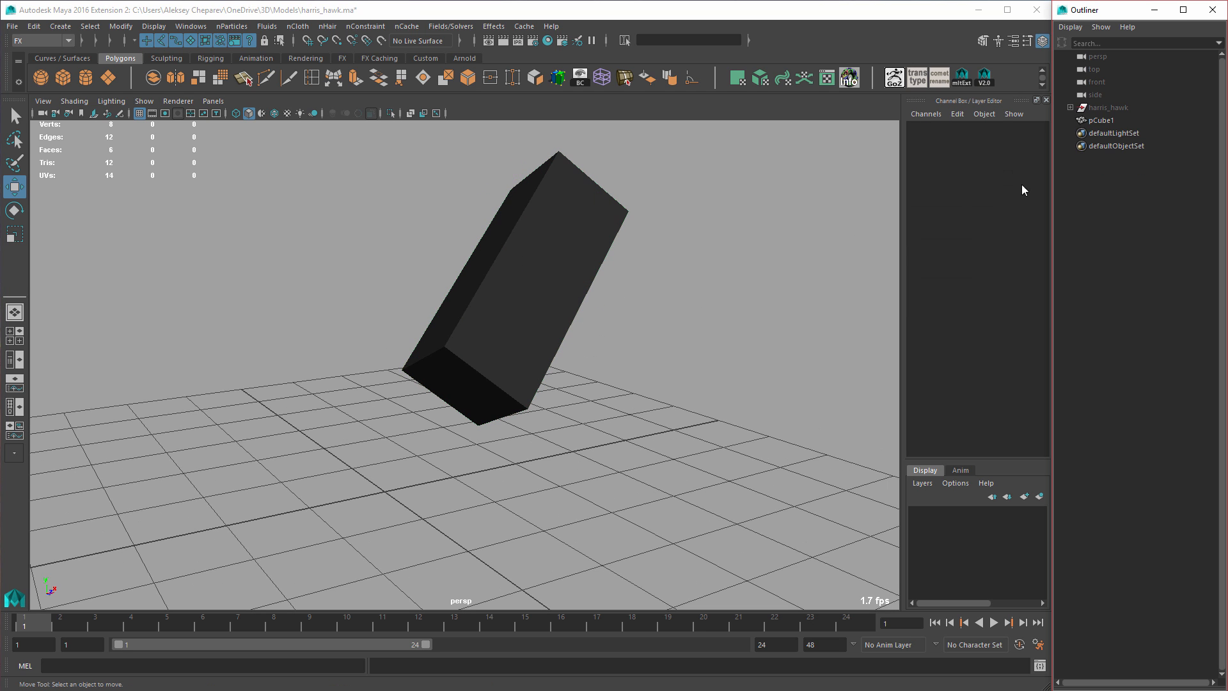
click(594, 221)
alt+drag(593, 222, 688, 309)
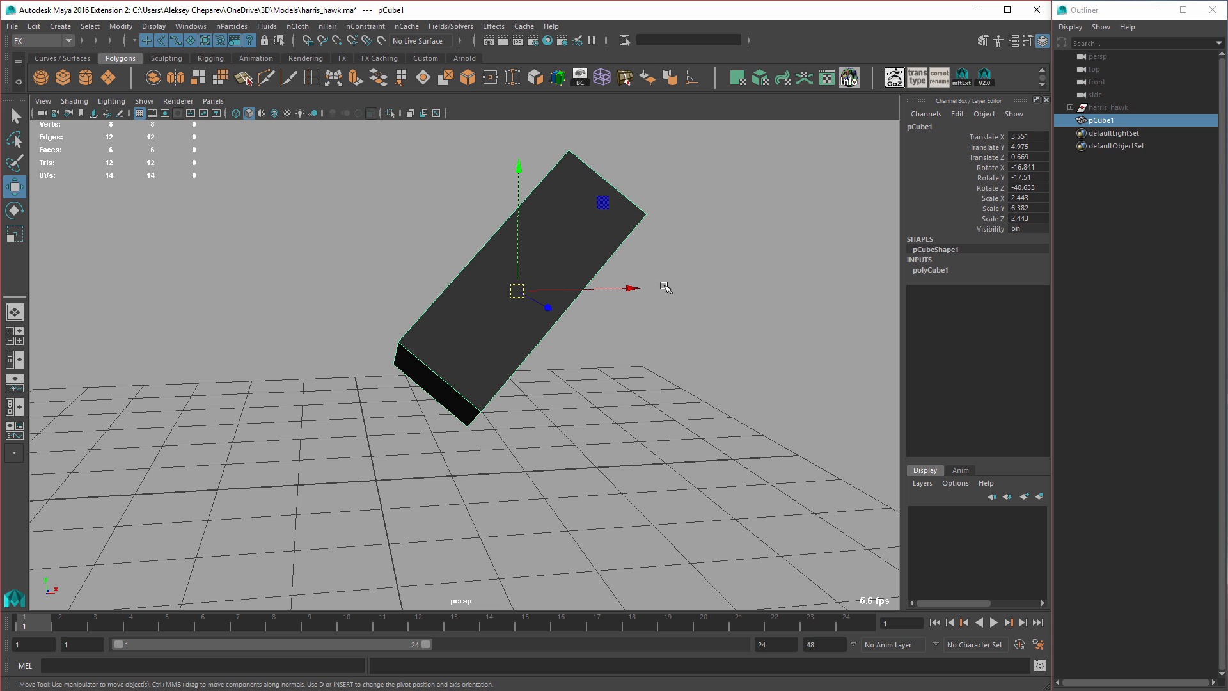
key(g)
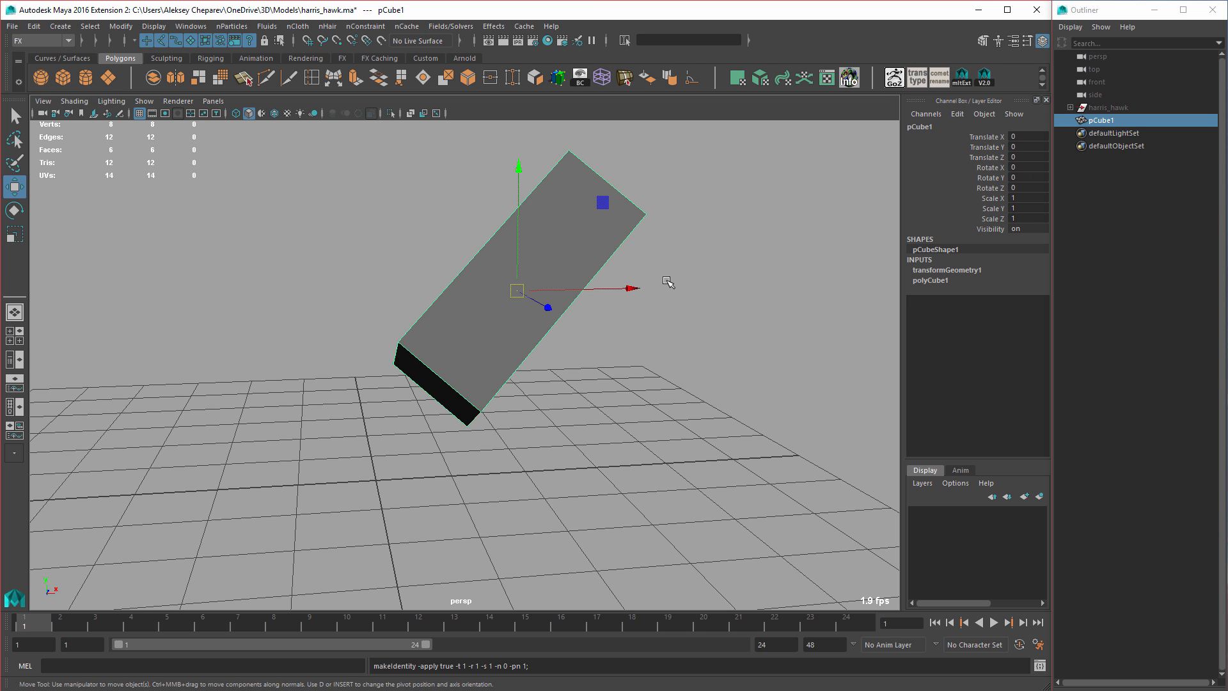
mouse_move(534, 290)
alt+mouse_down()
mouse_move(614, 279)
mouse_move(480, 317)
mouse_move(650, 295)
alt+mouse_up()
key(alt+shift+d)
click(602, 78)
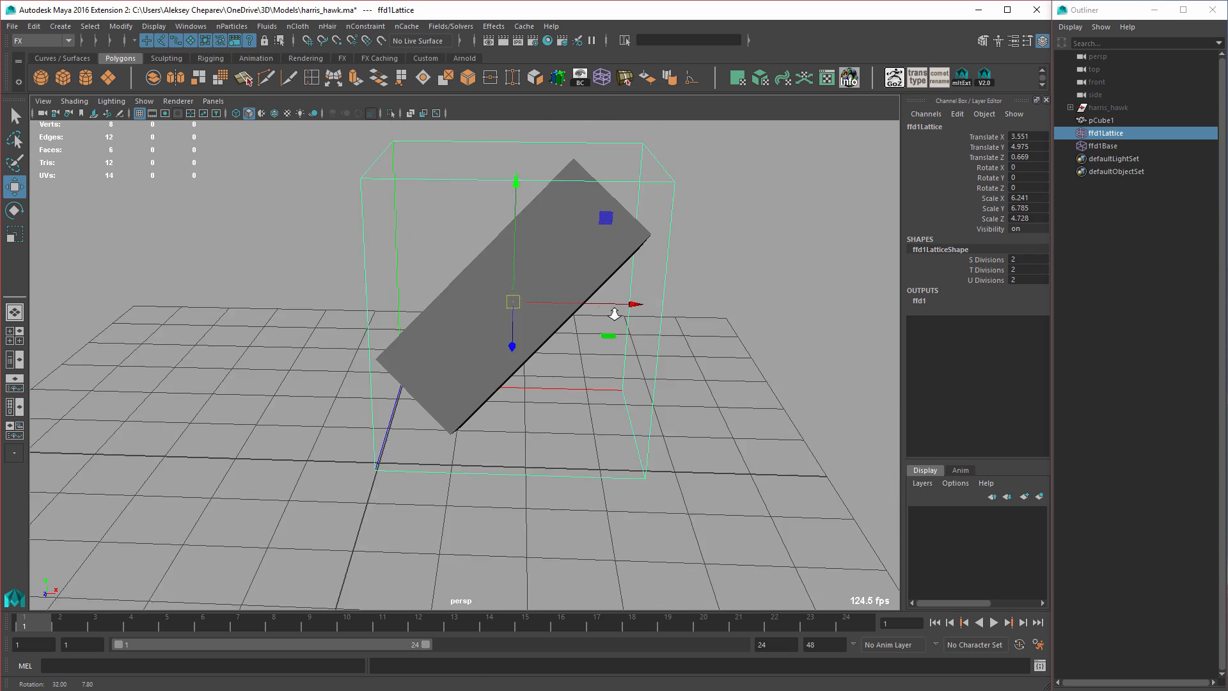
- With lattice and base selected, rotate and scale the lattice to hug the tilted box
ctrl+click(1104, 146)
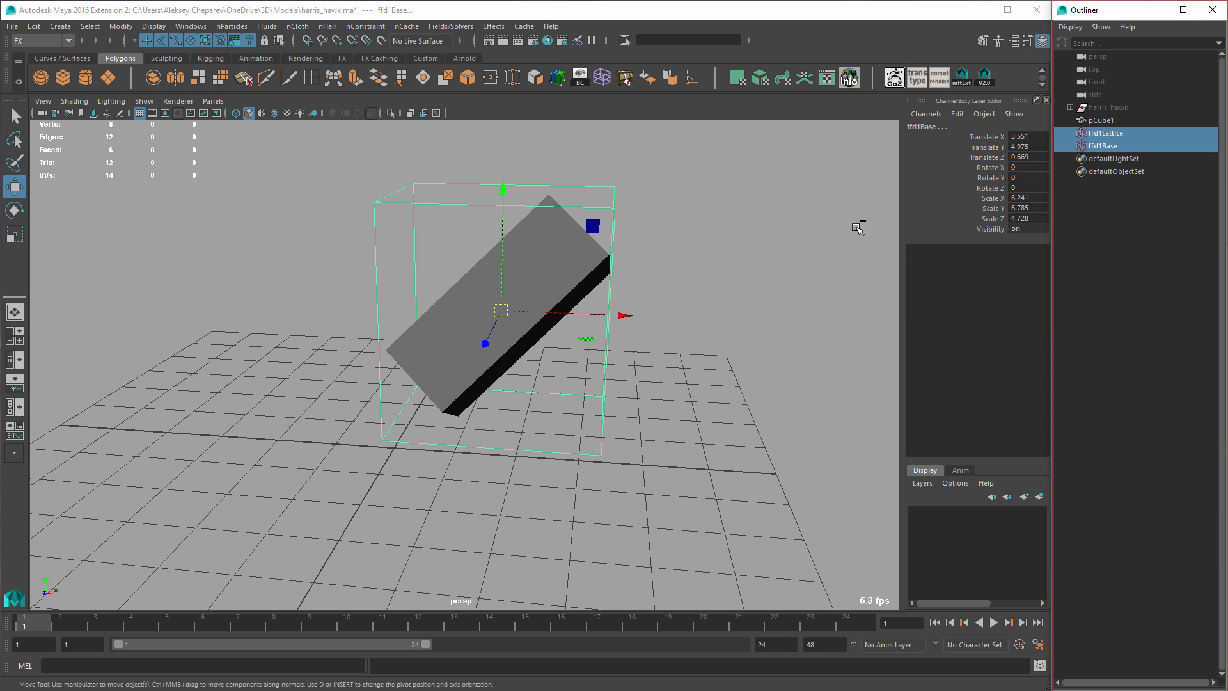
alt+drag(576, 288, 538, 279)
key(e)
mouse_move(482, 242)
mouse_down()
mouse_move(592, 279)
mouse_move(567, 288)
mouse_move(538, 250)
mouse_up()
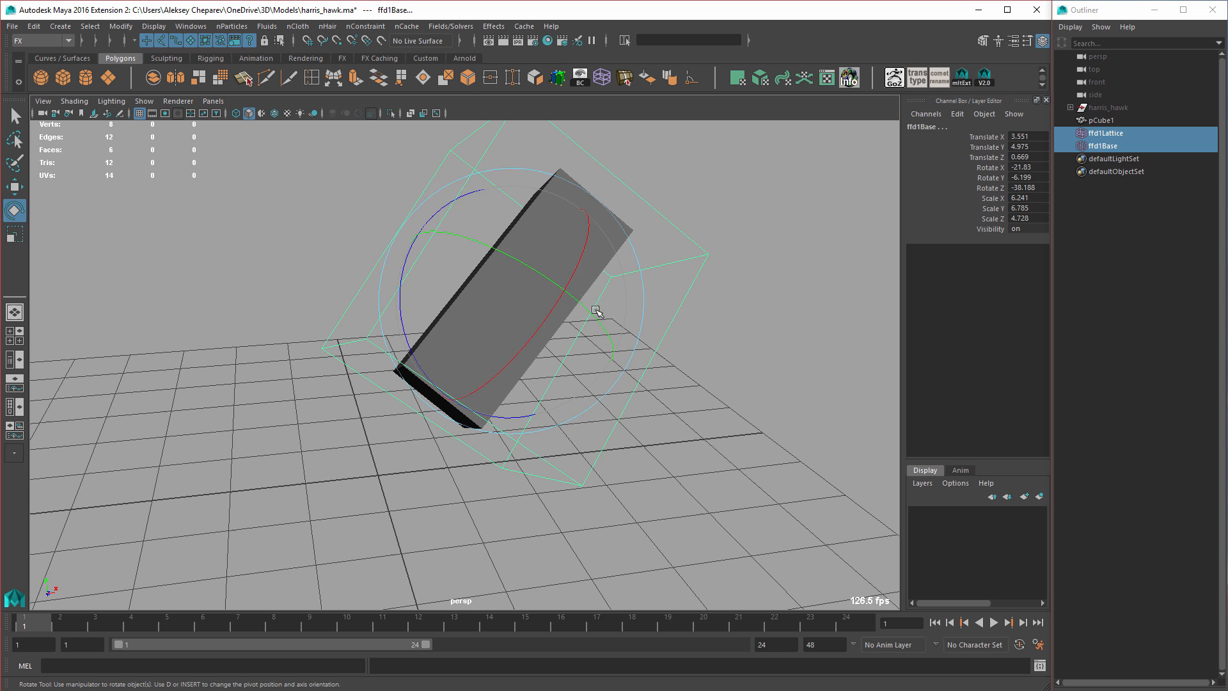
key(r)
drag(538, 197, 567, 316)
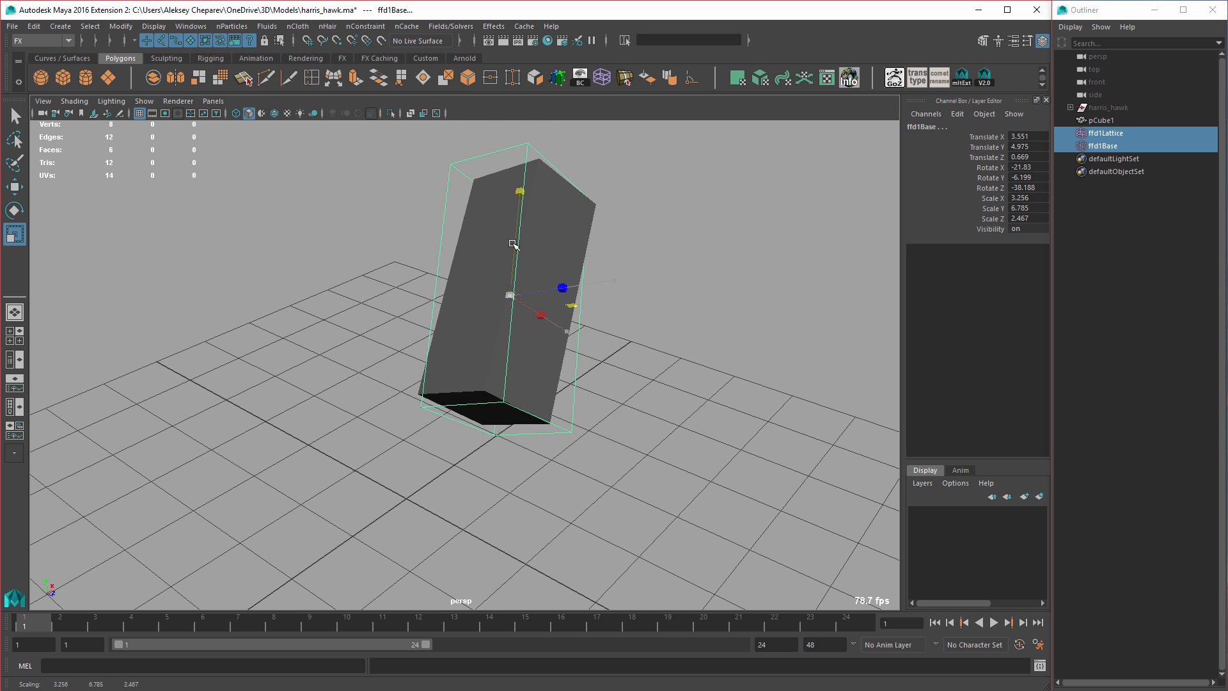
alt+drag(573, 428, 554, 423)
- Refine the lattice rotation and check its alignment against the box
key(e)
mouse_move(479, 241)
mouse_down()
mouse_move(499, 262)
mouse_move(477, 269)
mouse_up()
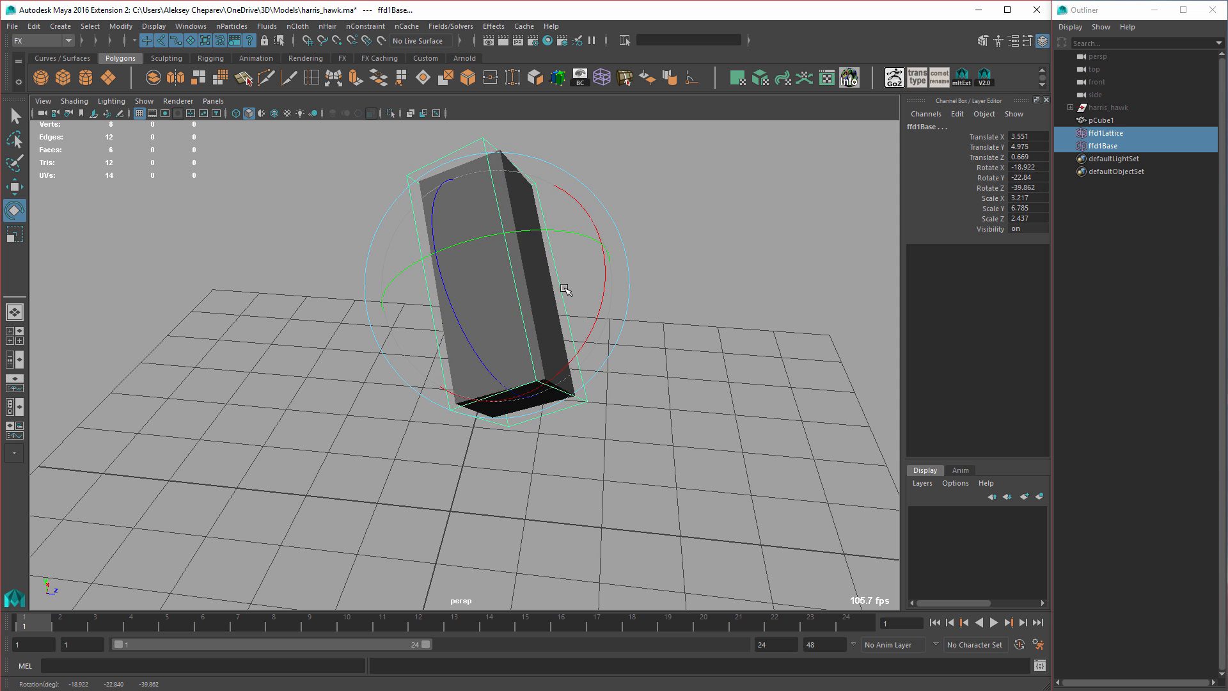
drag(566, 289, 552, 293)
alt+drag(537, 384, 595, 345)
key(w)
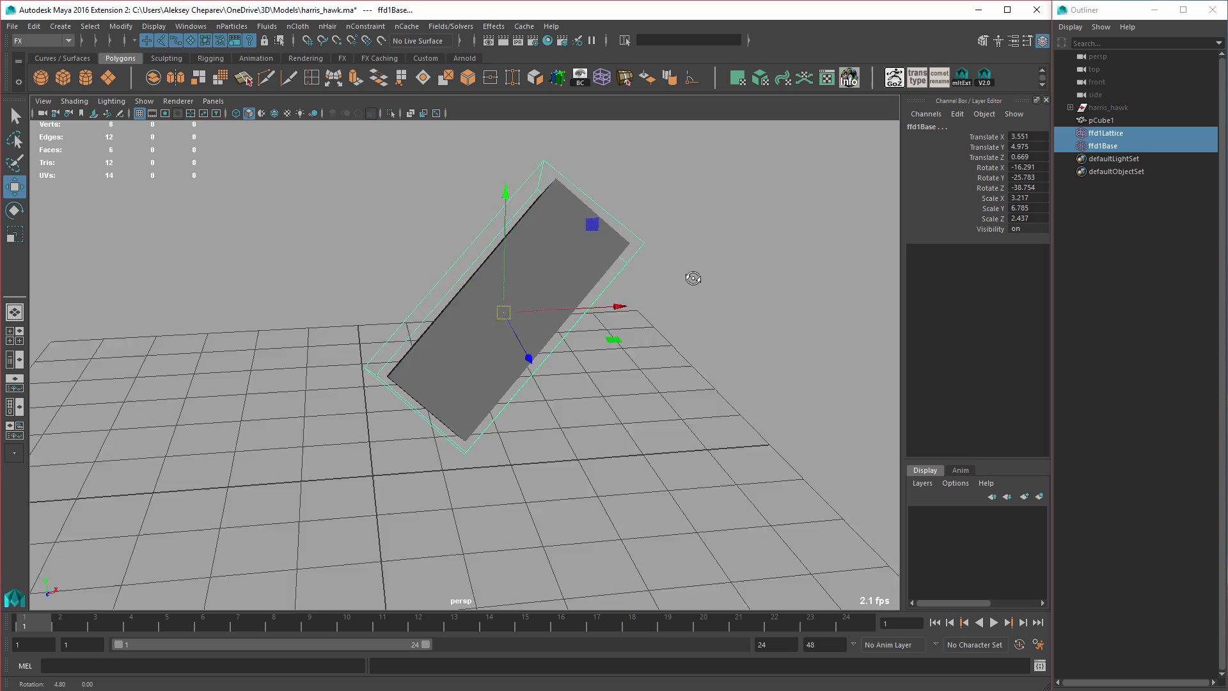
mouse_move(757, 279)
alt+mouse_down()
mouse_move(571, 308)
mouse_move(624, 288)
alt+mouse_up()
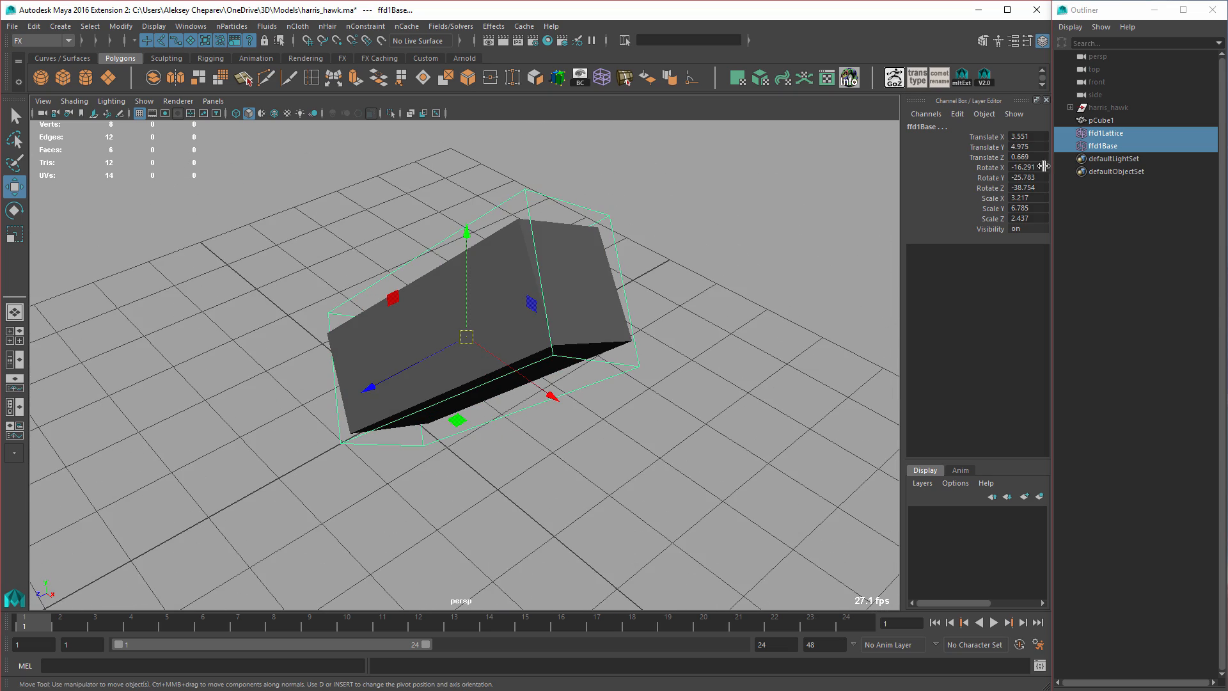
- Delete the lattice and its base, leaving the box selected
key(Delete)
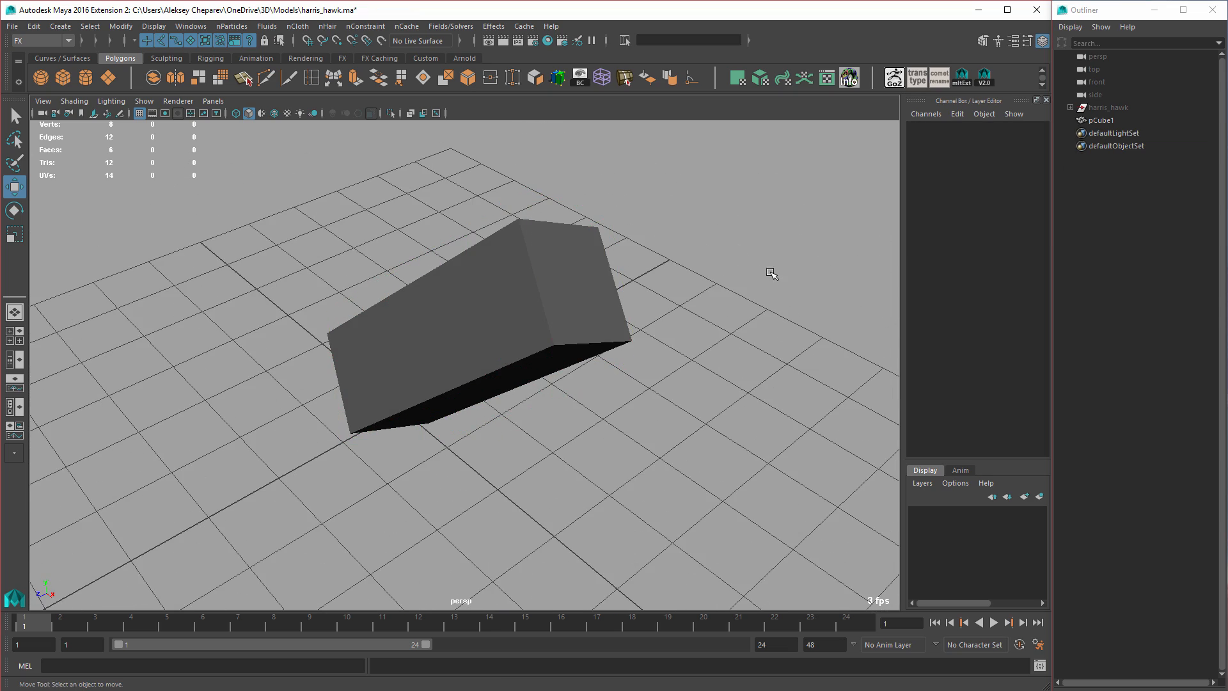
alt+drag(773, 275, 662, 296)
click(600, 300)
- Delete the box to empty the scene and switch to the browser with the GitHub OBB page
key(Delete)
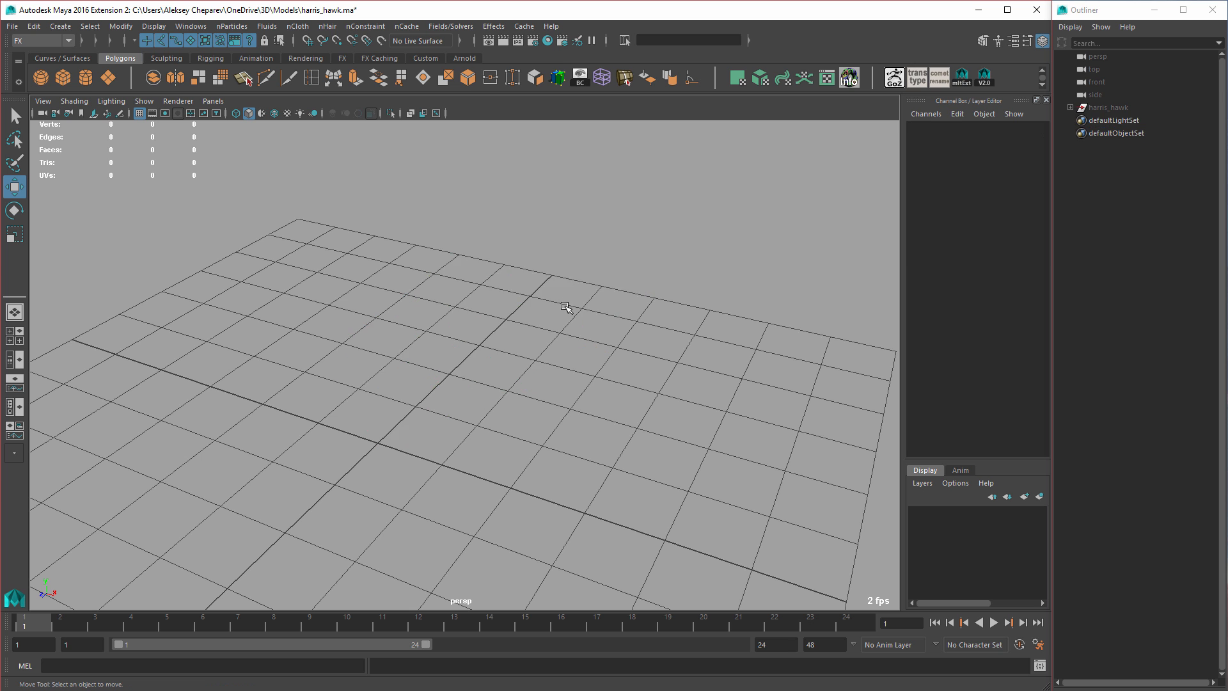
mouse_move(422, 322)
alt+mouse_down()
mouse_move(594, 293)
mouse_move(552, 298)
alt+mouse_up()
alt+right_drag(551, 299, 548, 309)
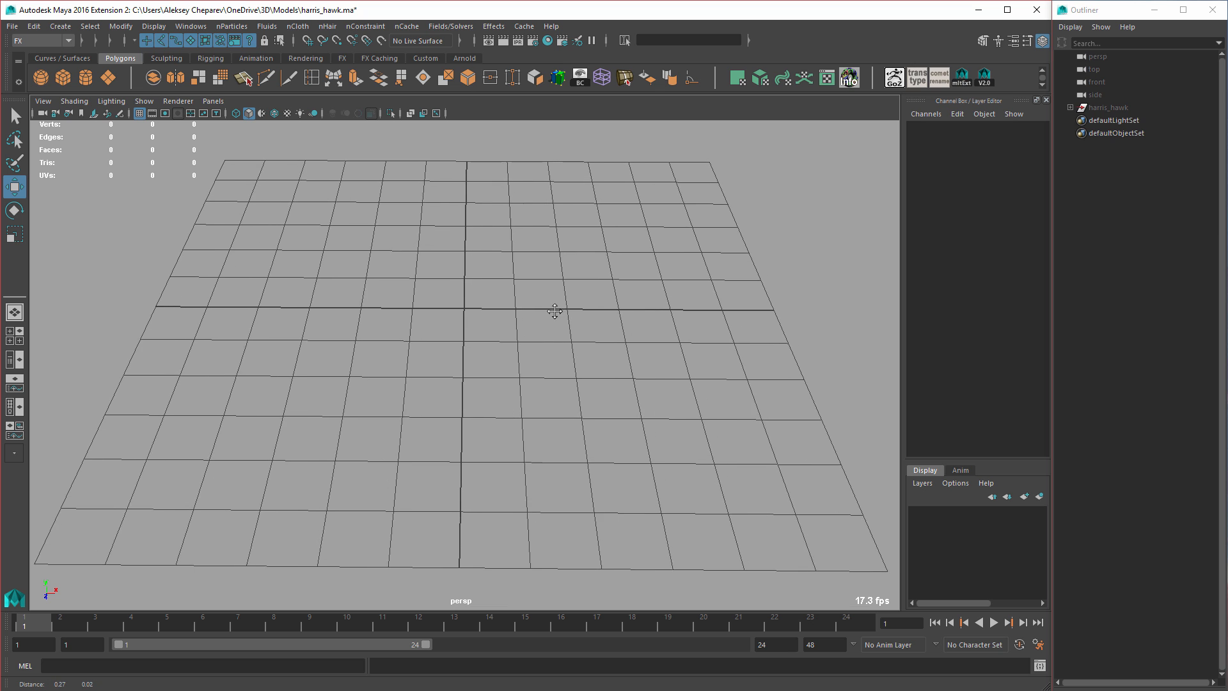
alt+drag(542, 311, 537, 310)
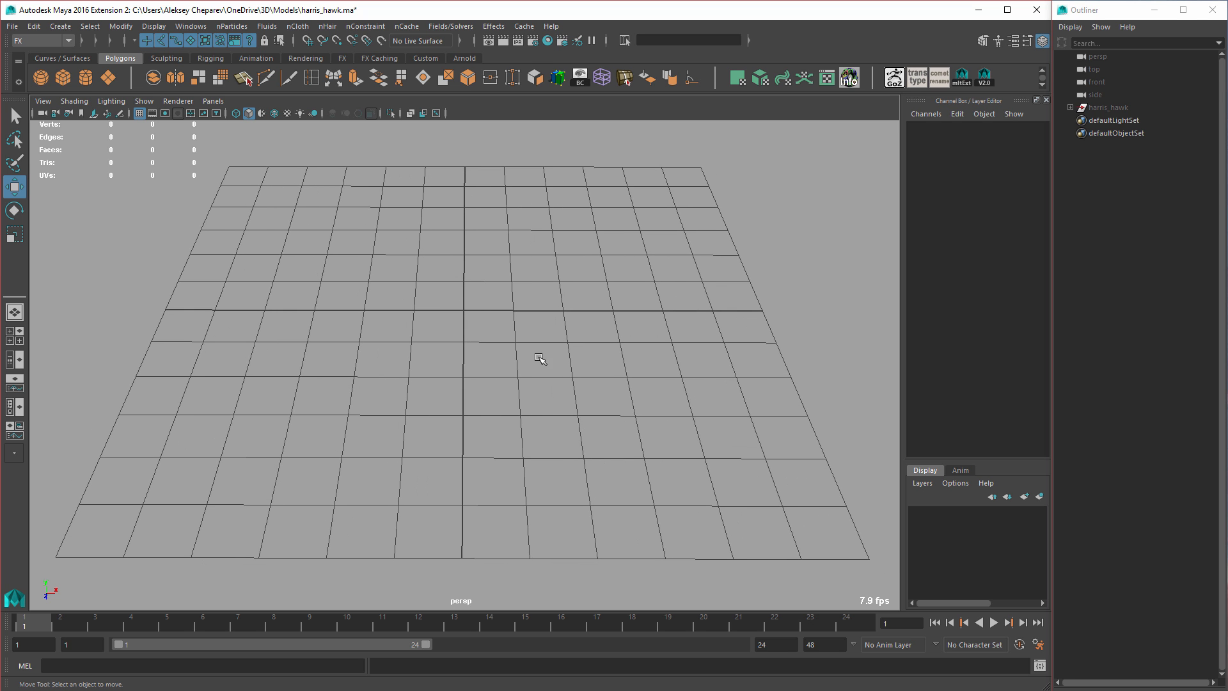
key(alt+Tab)
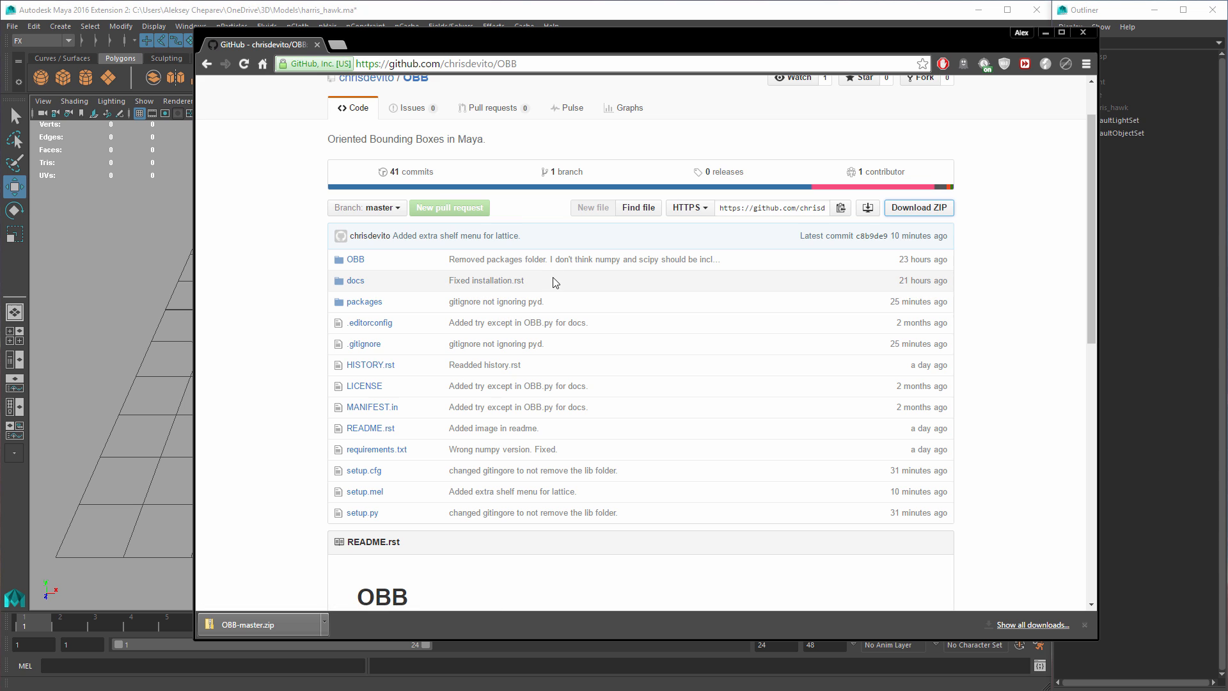
- Download the OBB repository as a ZIP from GitHub and dismiss the downloads bar
drag(576, 36, 549, 19)
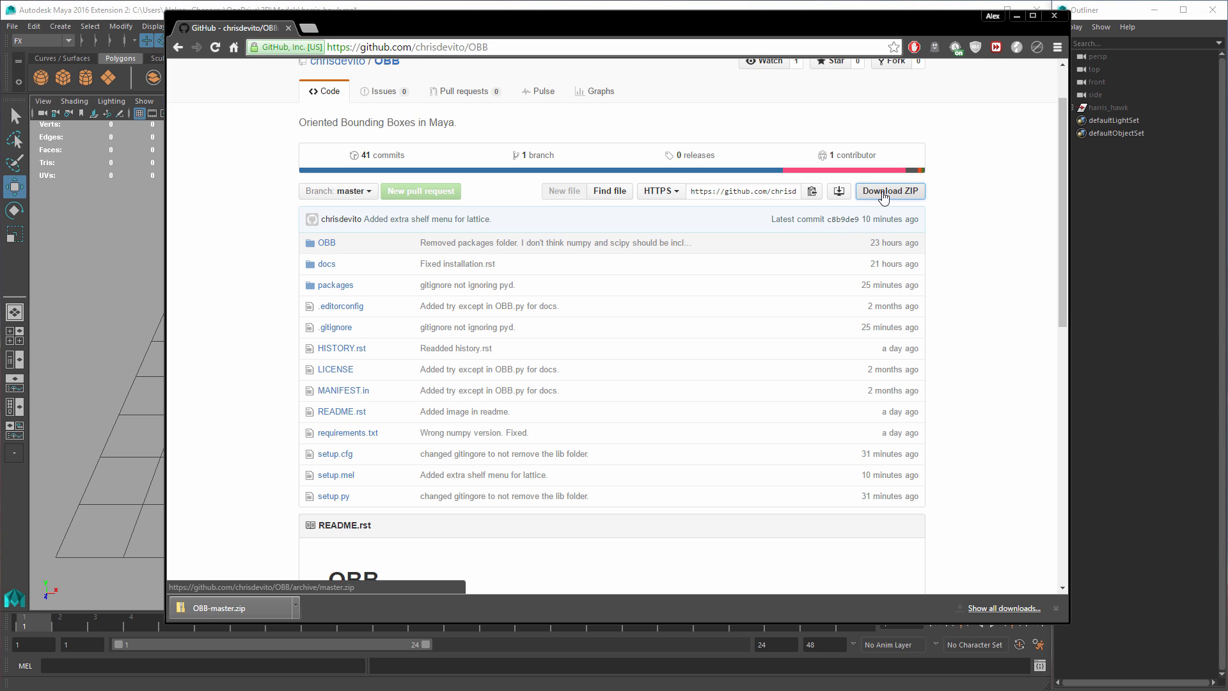
click(890, 195)
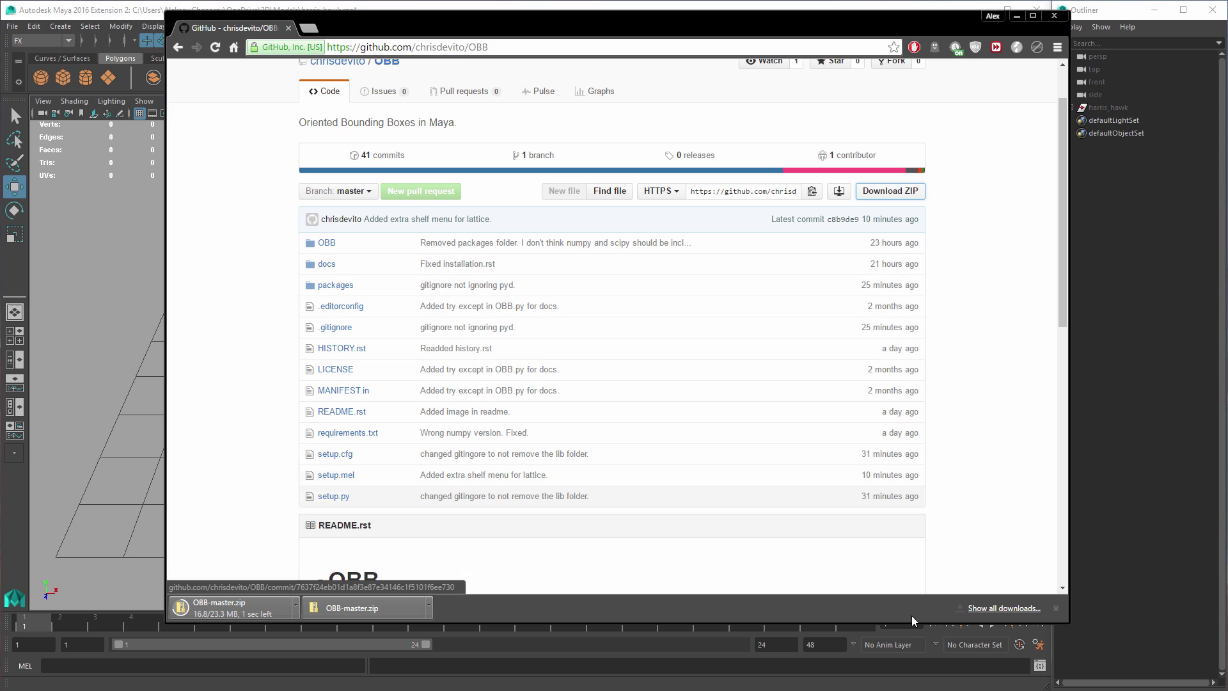
click(1056, 611)
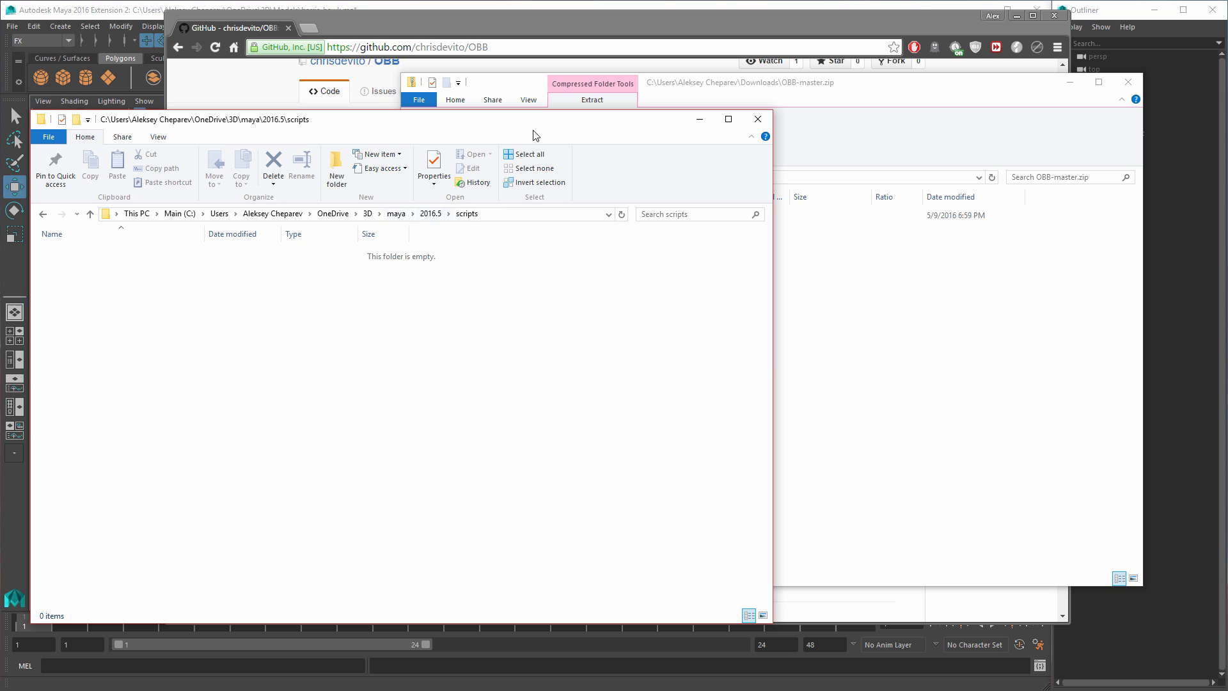
- Navigate up to the maya folder and copy the OBB-master folder out of the ZIP into it
click(431, 214)
click(394, 213)
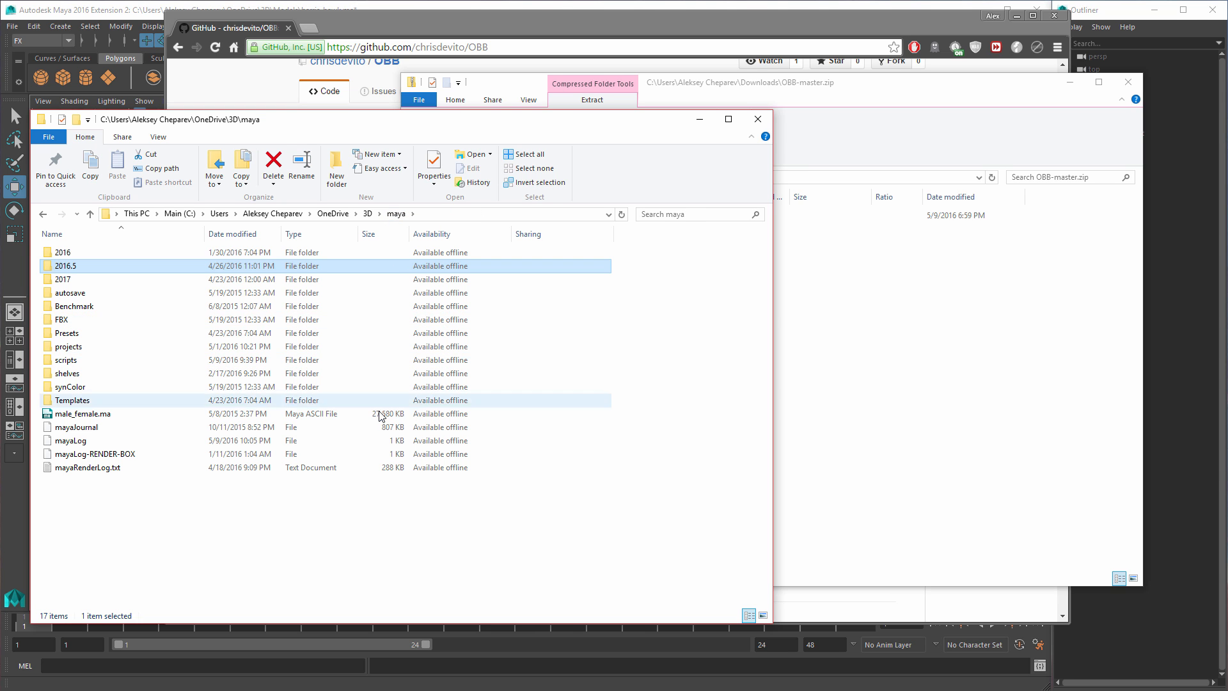
click(526, 186)
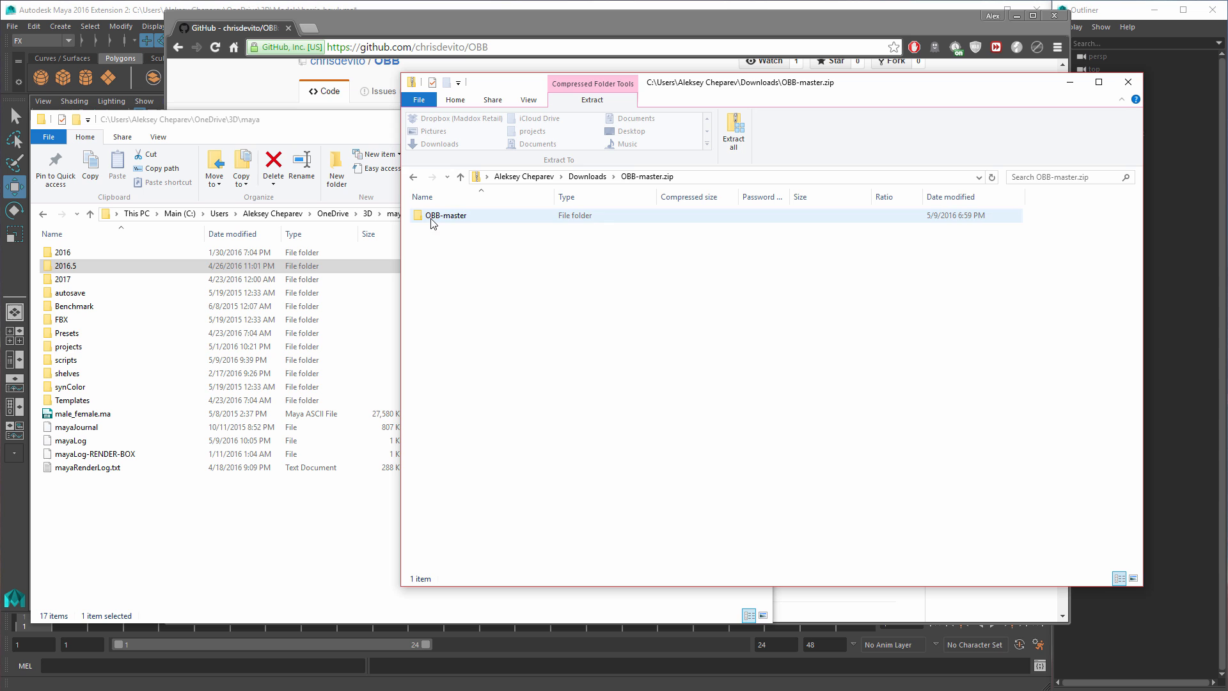
drag(445, 215, 154, 538)
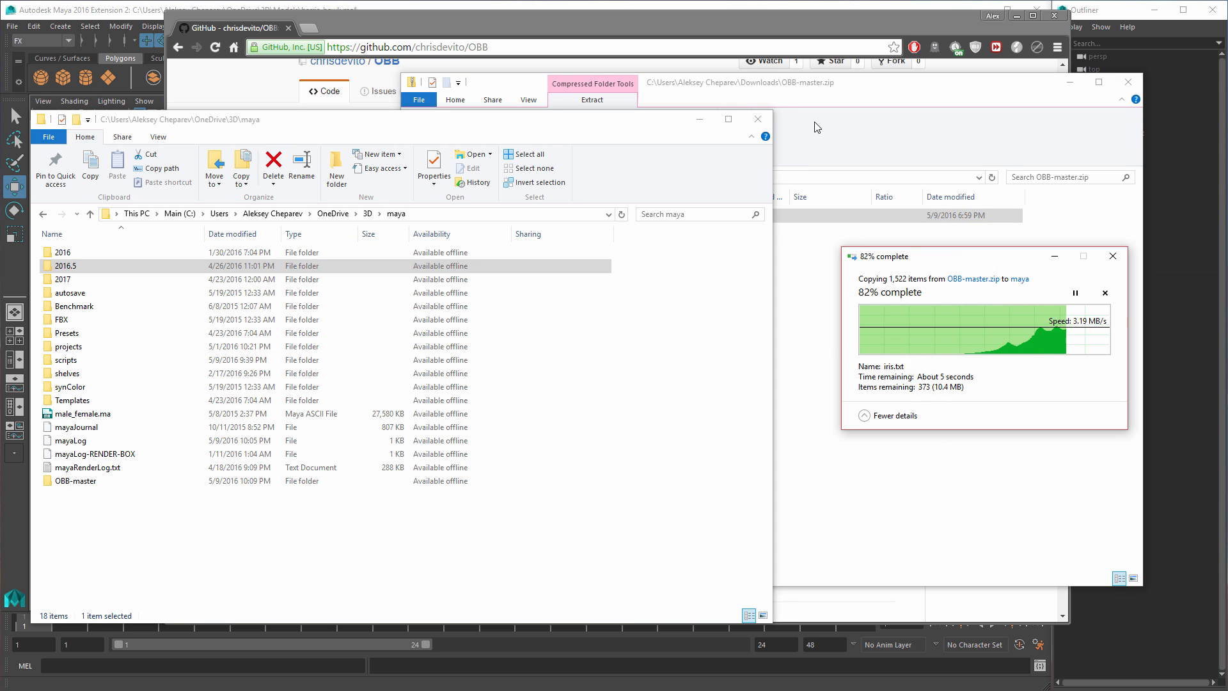
- Close the zip archive window and bring the GitHub page forward
click(1005, 103)
click(1136, 84)
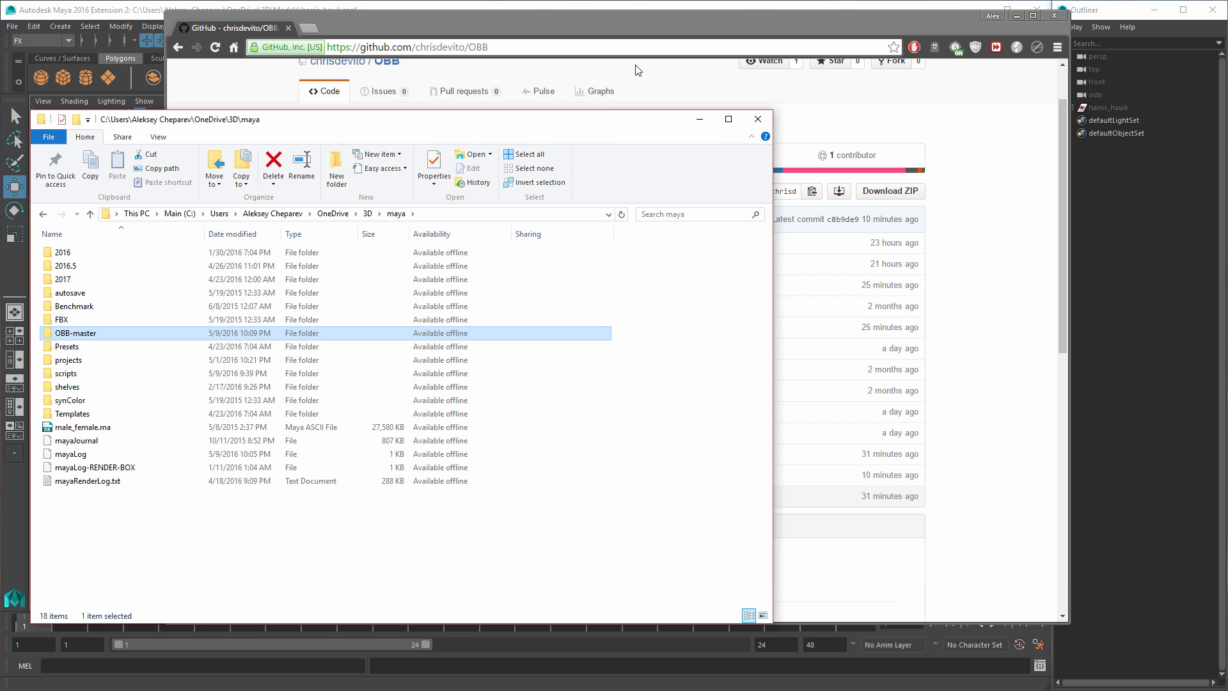
click(834, 76)
- Minimize the browser and open the OBB-master folder in Explorer over Maya
click(1014, 15)
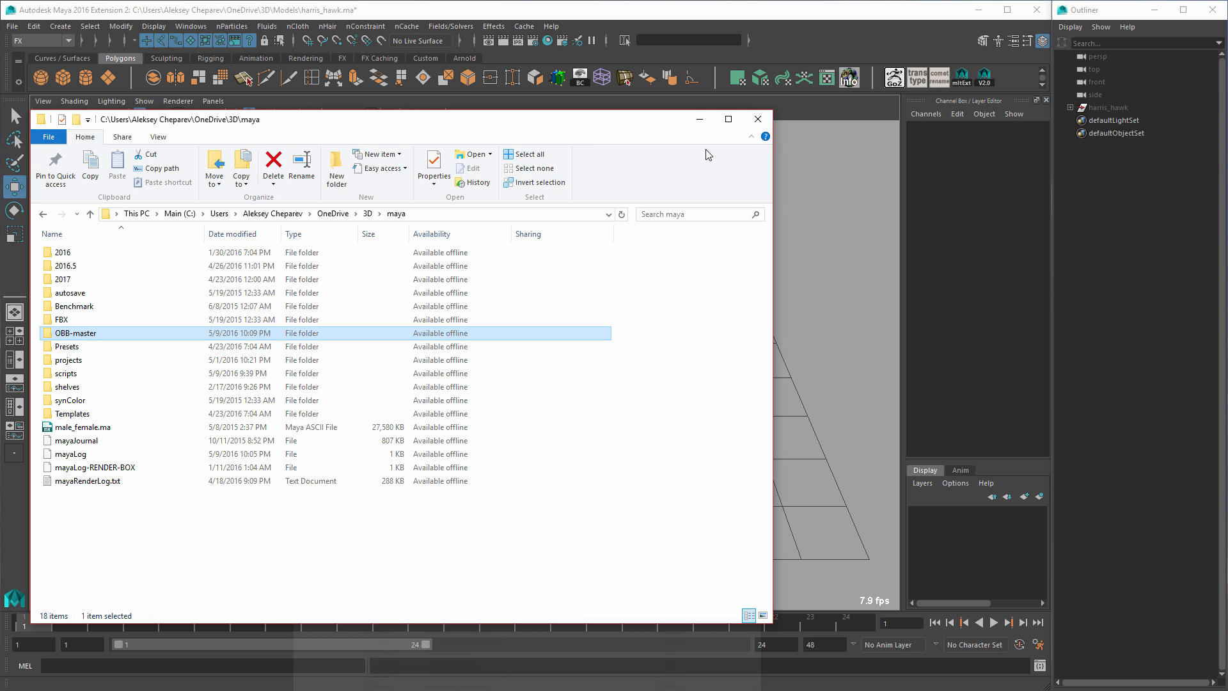
drag(573, 131, 589, 135)
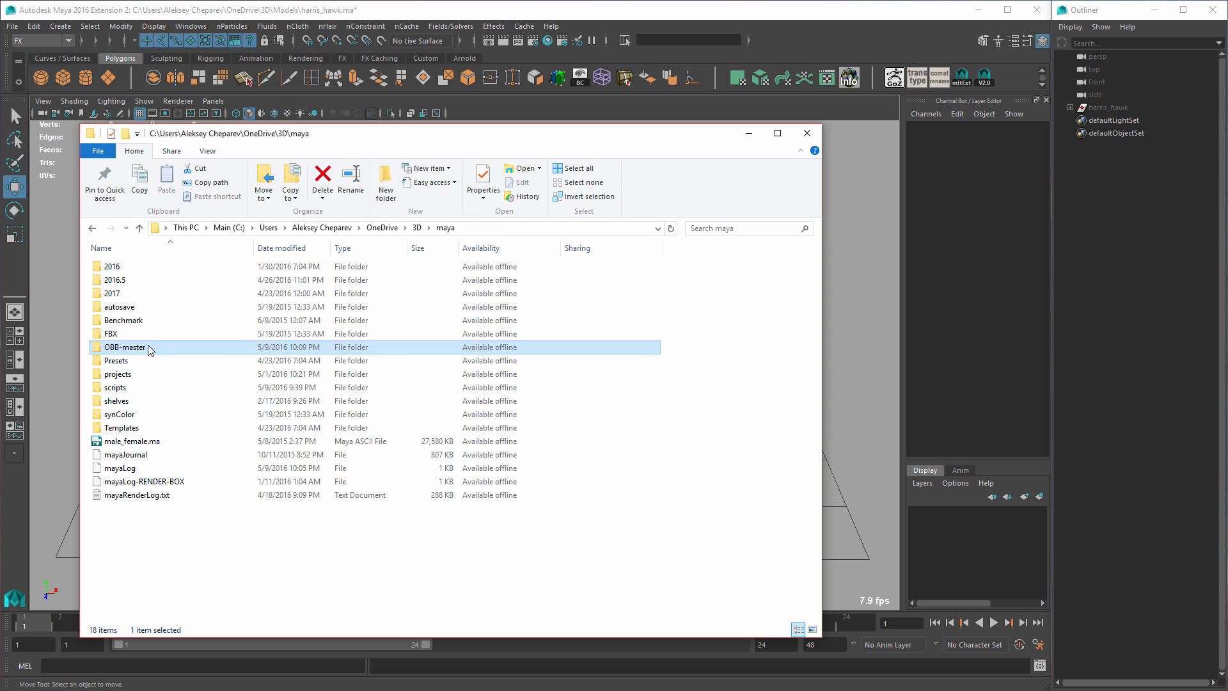
double_click(152, 348)
drag(394, 133, 358, 96)
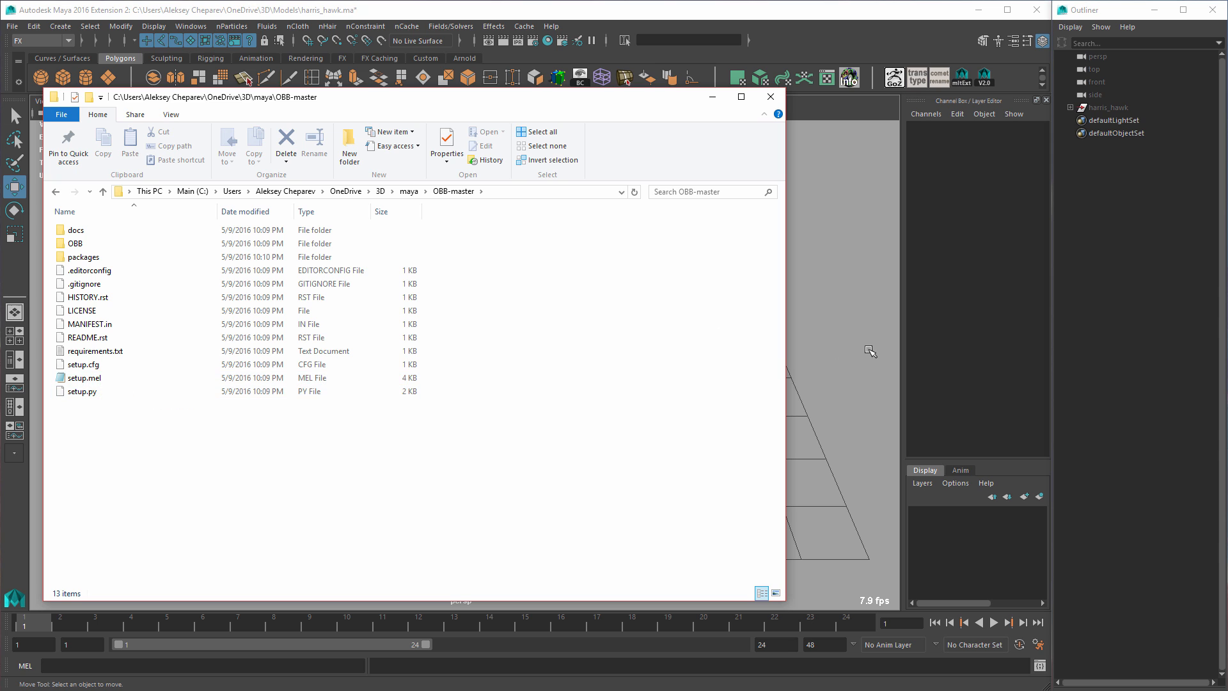
- Show Maya's empty Custom shelf and drop setup.mel into the viewport to install OBB
click(714, 98)
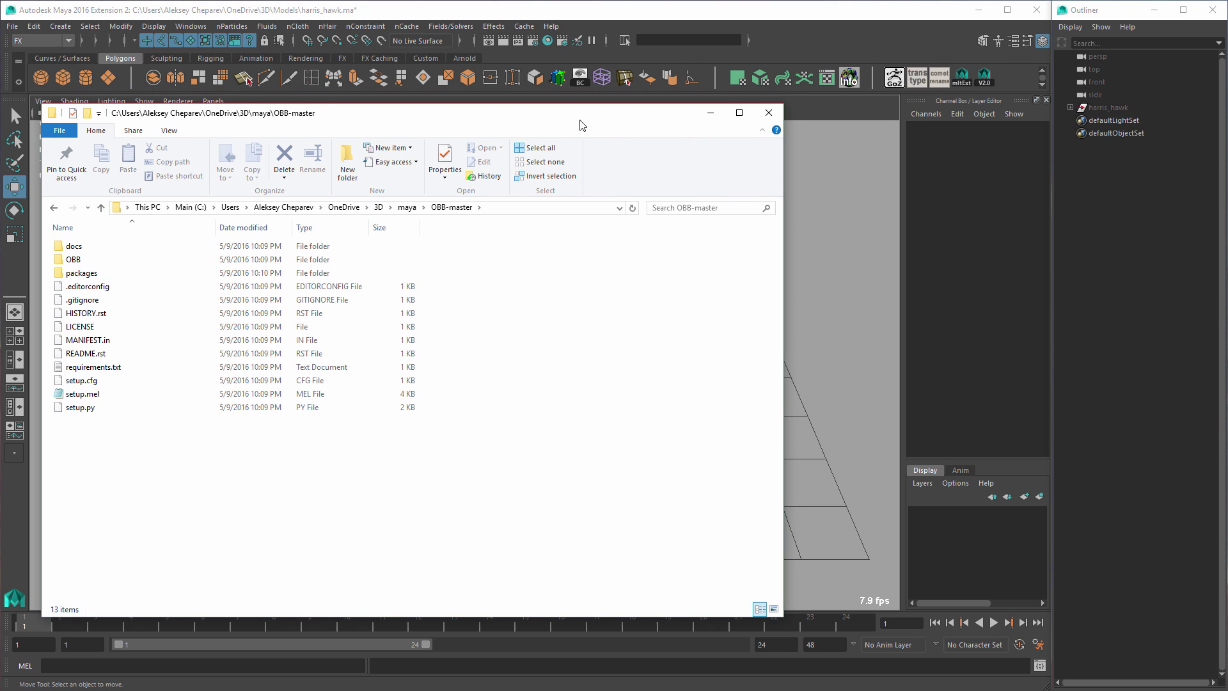
click(426, 58)
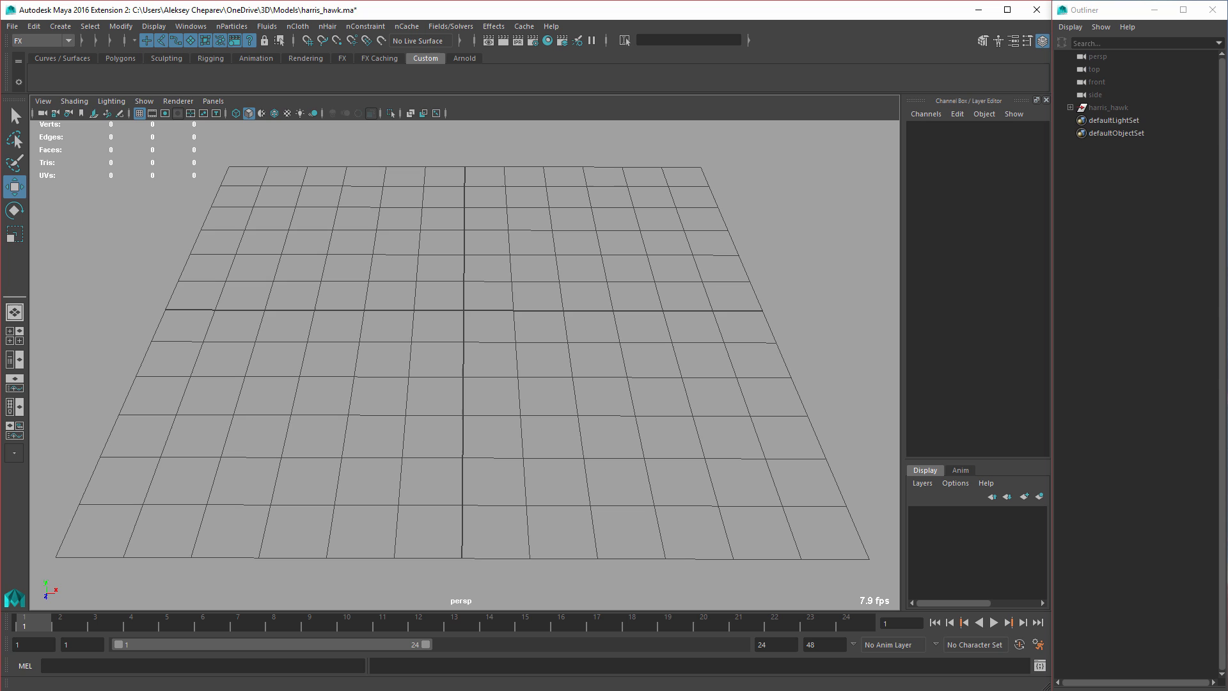
key(alt+Tab)
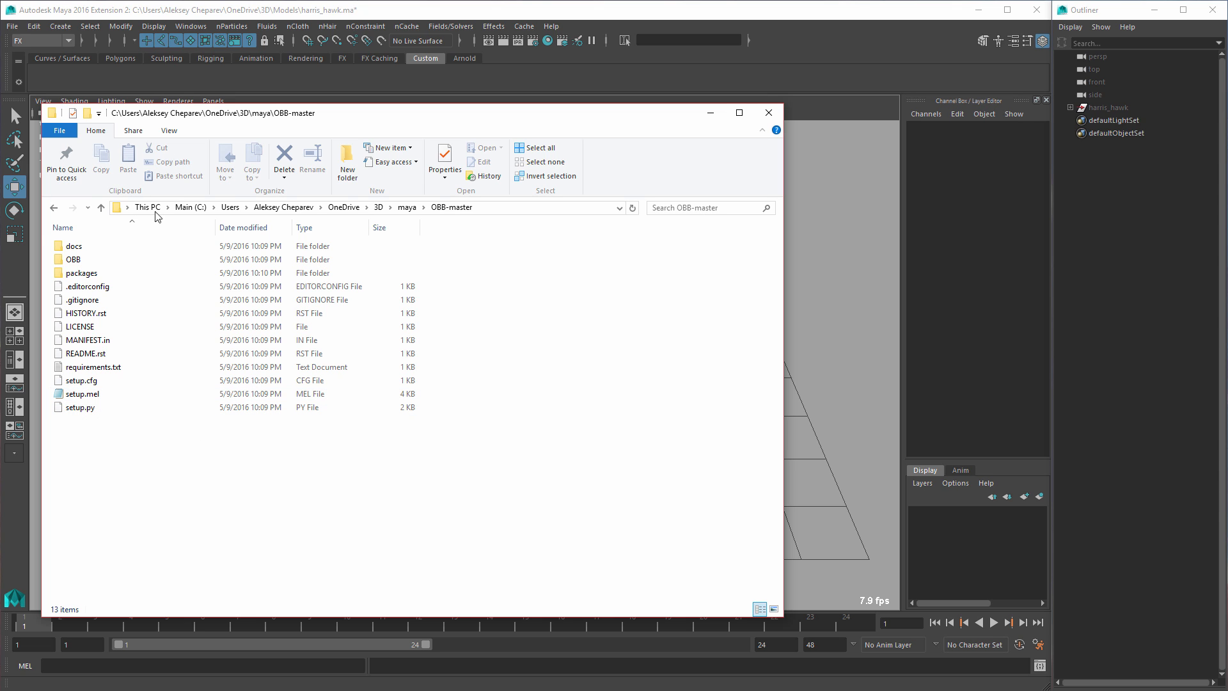
drag(83, 395, 854, 401)
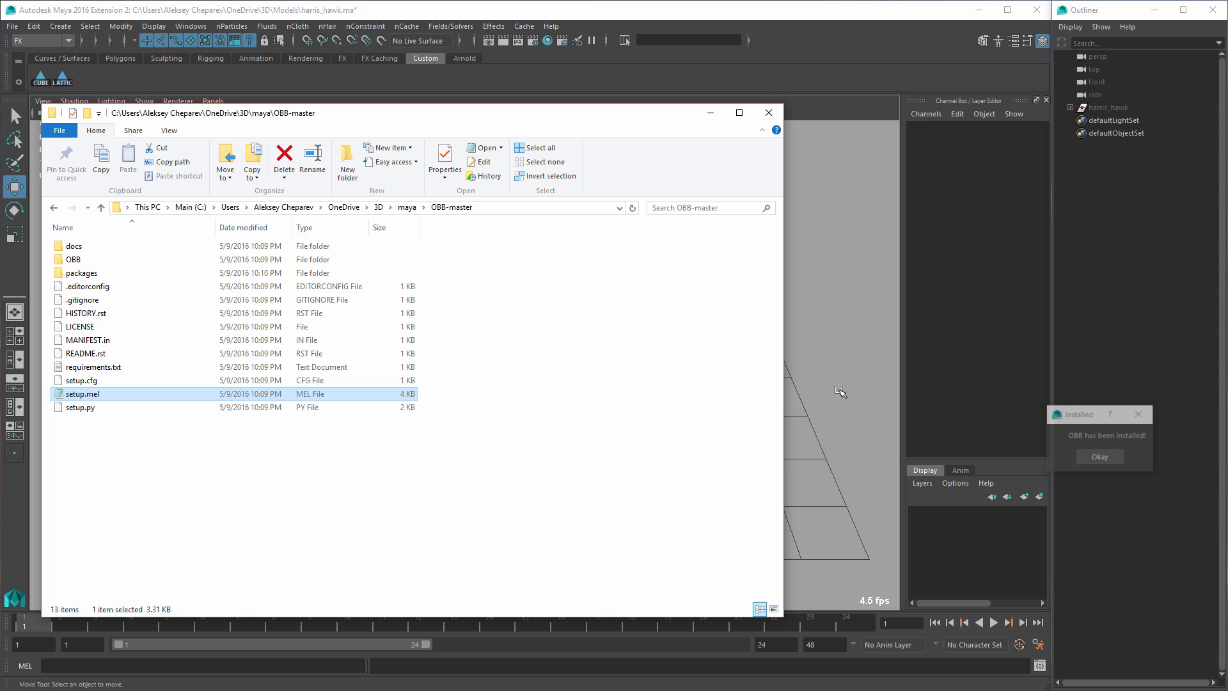
- Dismiss the 'OBB has been installed!' confirmation in Maya
click(607, 334)
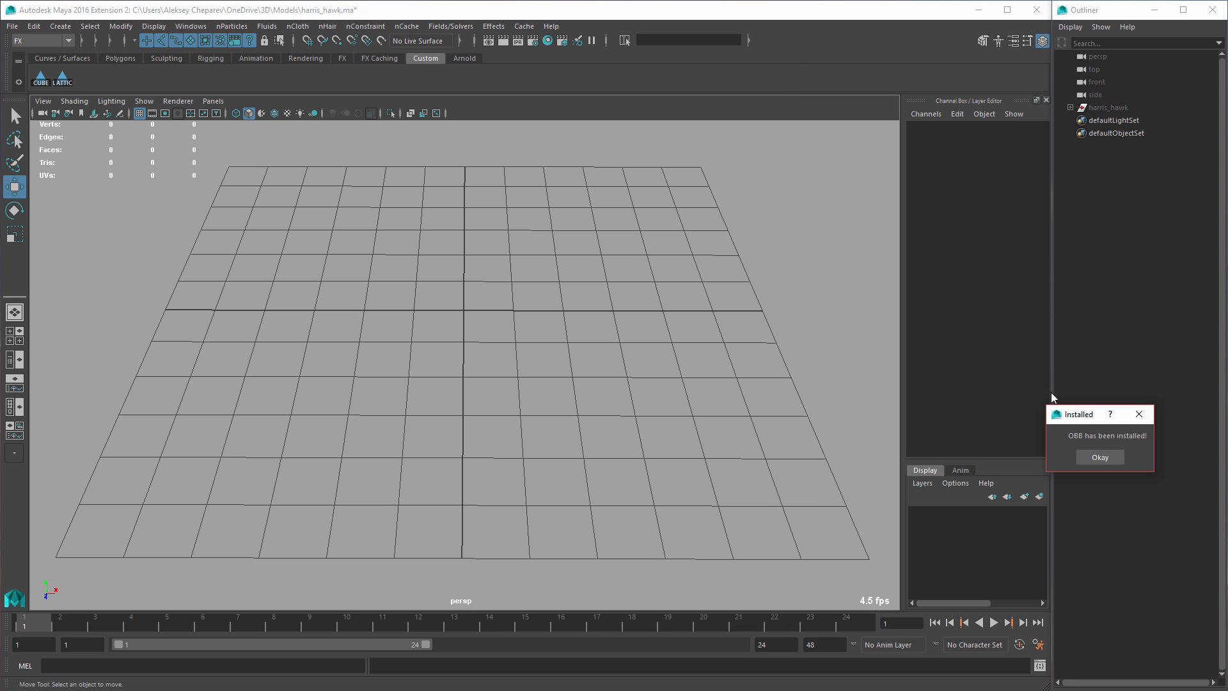
drag(1090, 413, 552, 254)
click(565, 300)
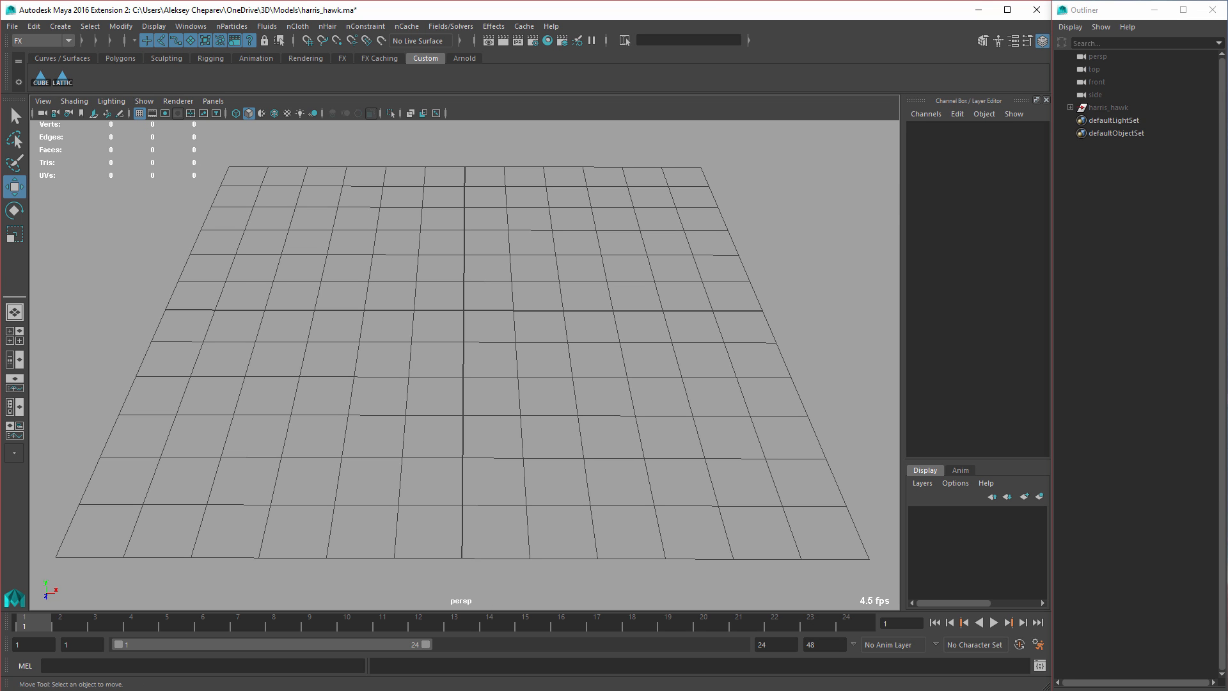
- Verify the OBB folder sits in maya/2016.5/scripts beside numpy and scipy, then close Explorer
key(alt+Tab)
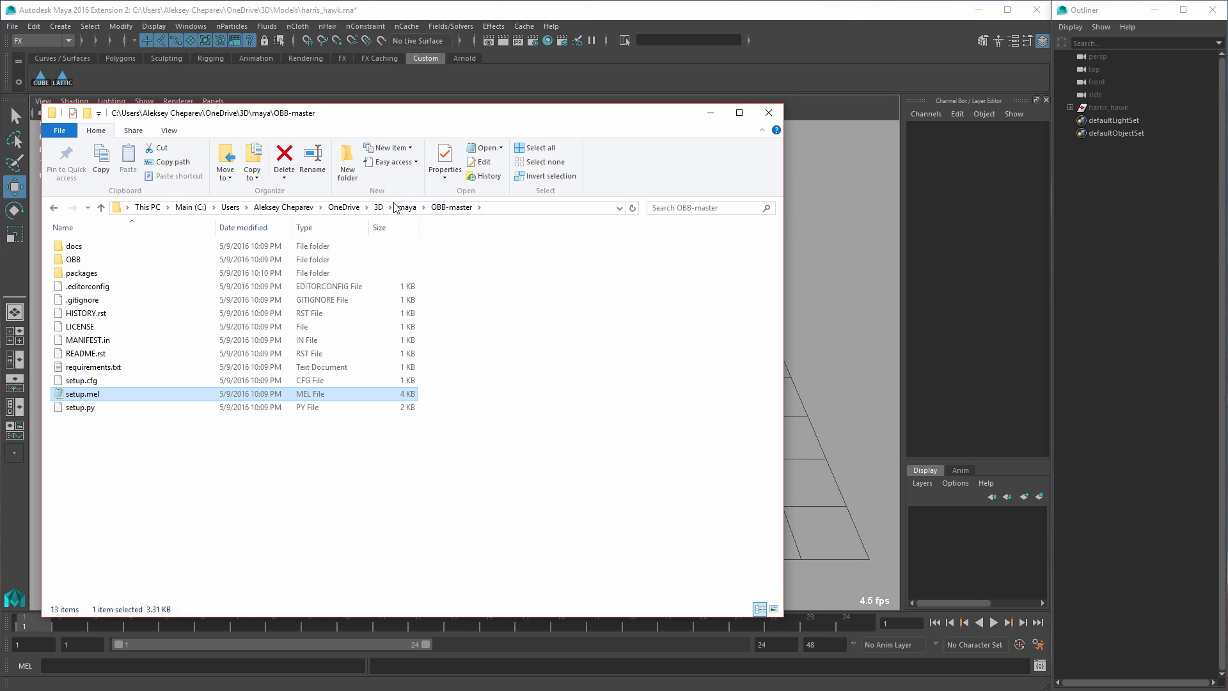
click(408, 207)
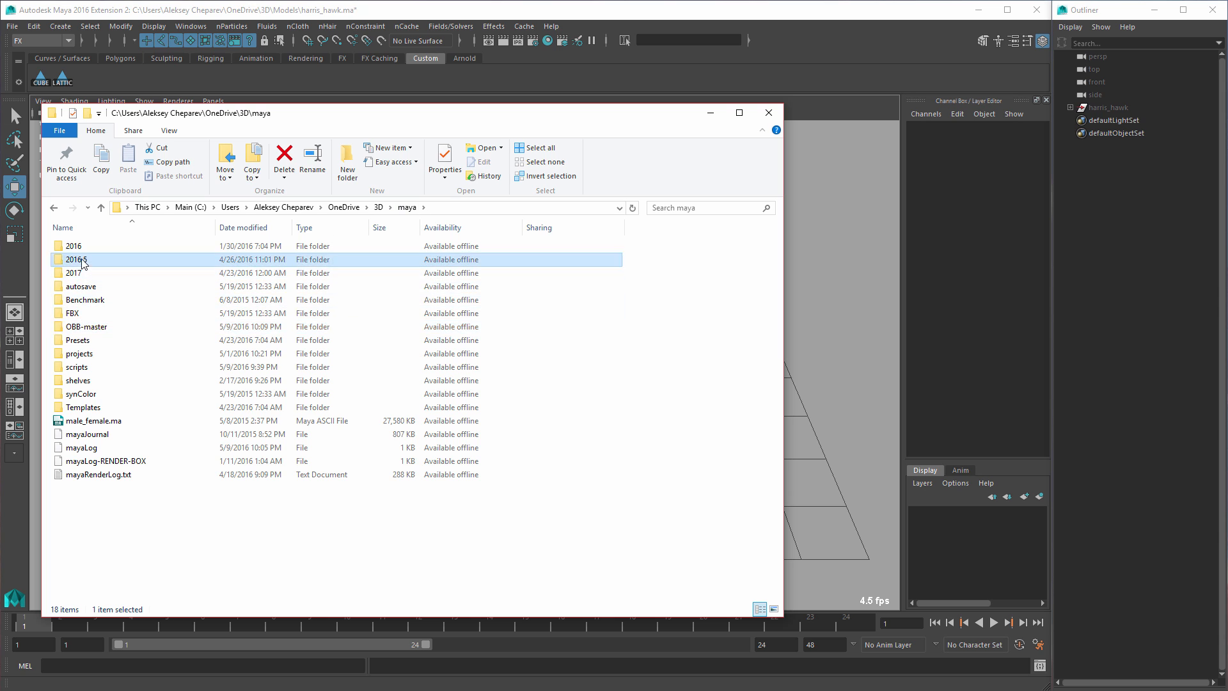
double_click(75, 259)
double_click(76, 286)
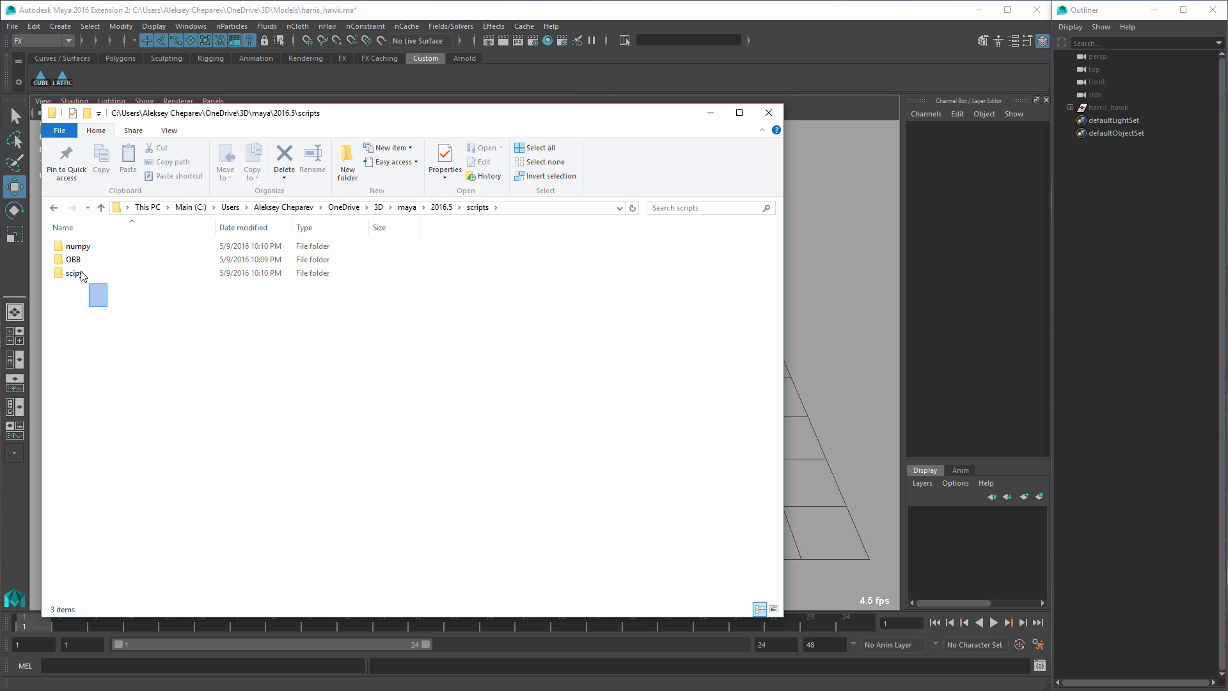
drag(105, 300, 81, 246)
click(86, 261)
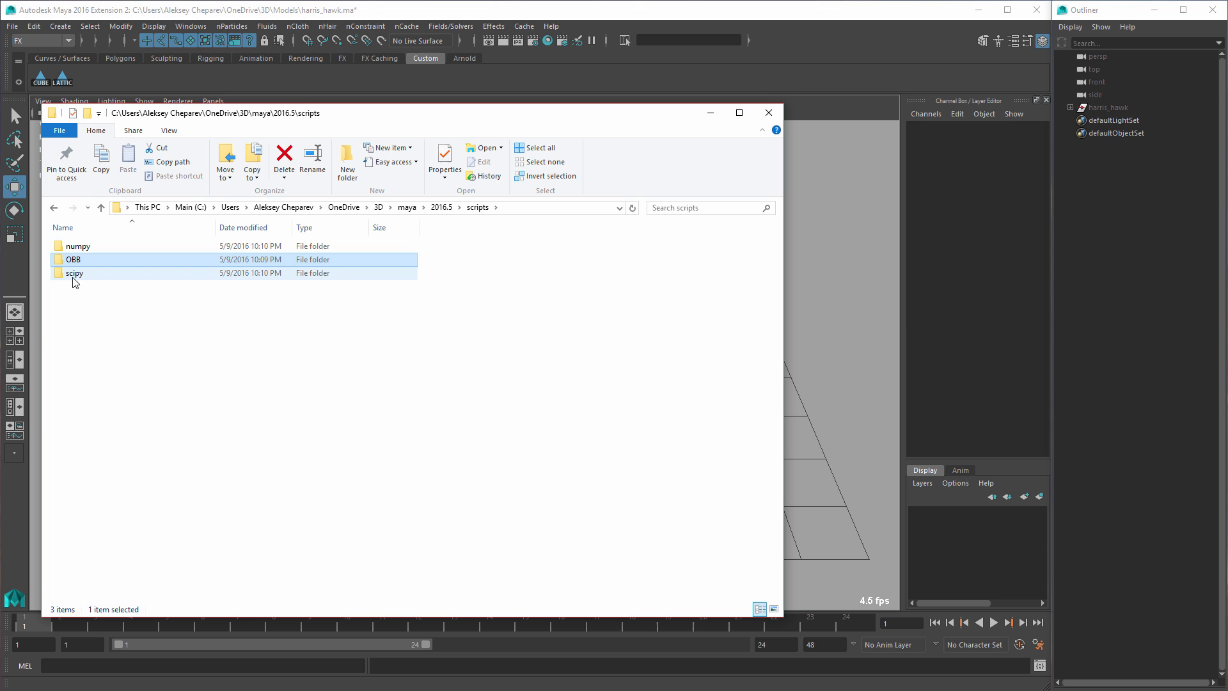
click(771, 113)
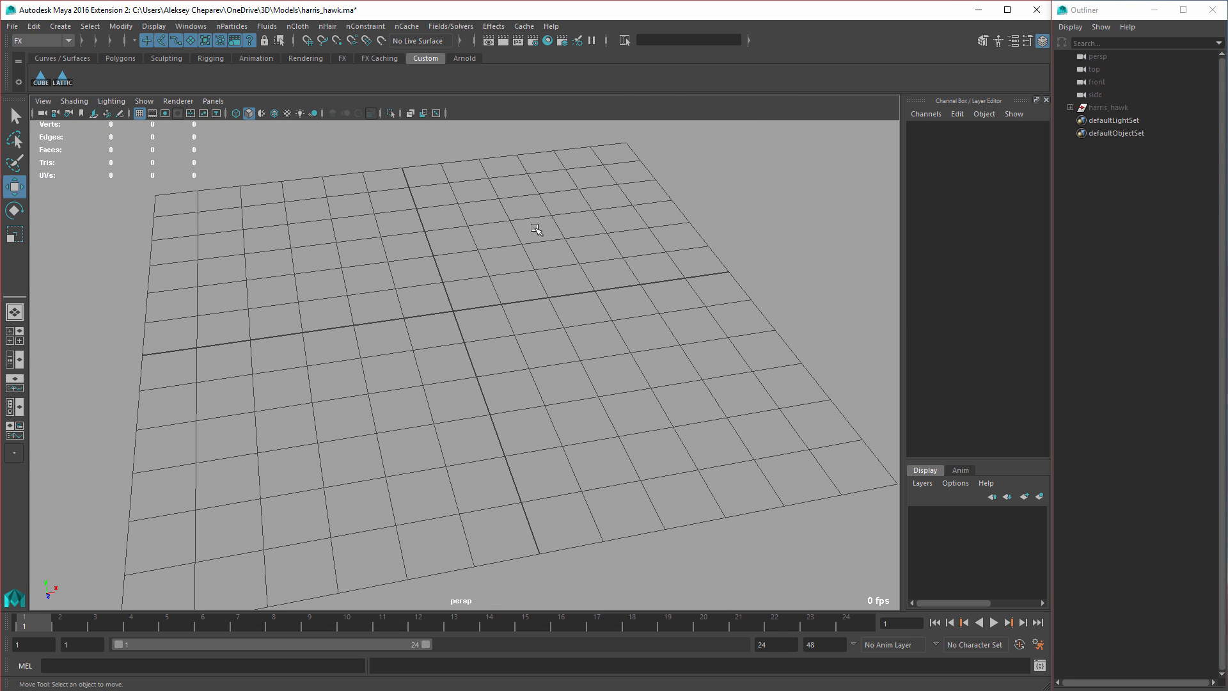
- Select the harris_hawk group in the Outliner
alt+drag(533, 222, 597, 261)
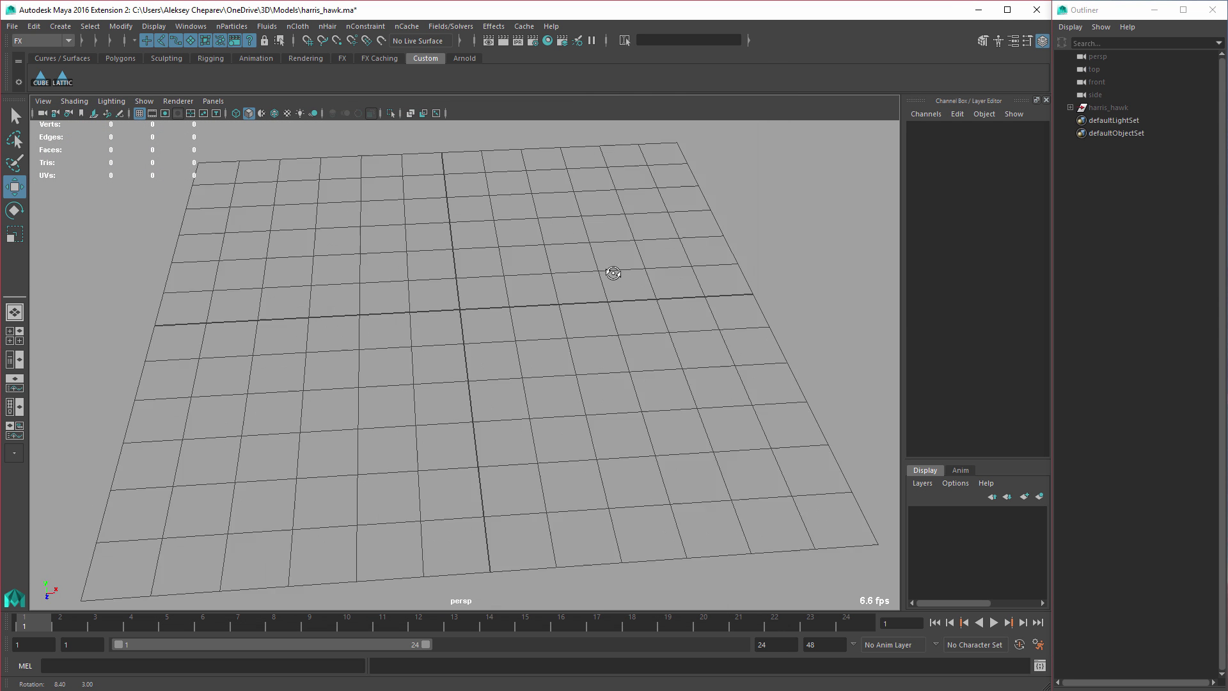
click(1096, 107)
- Unhide the harris_hawk model and turn on wireframe over its shading
key(shift+h)
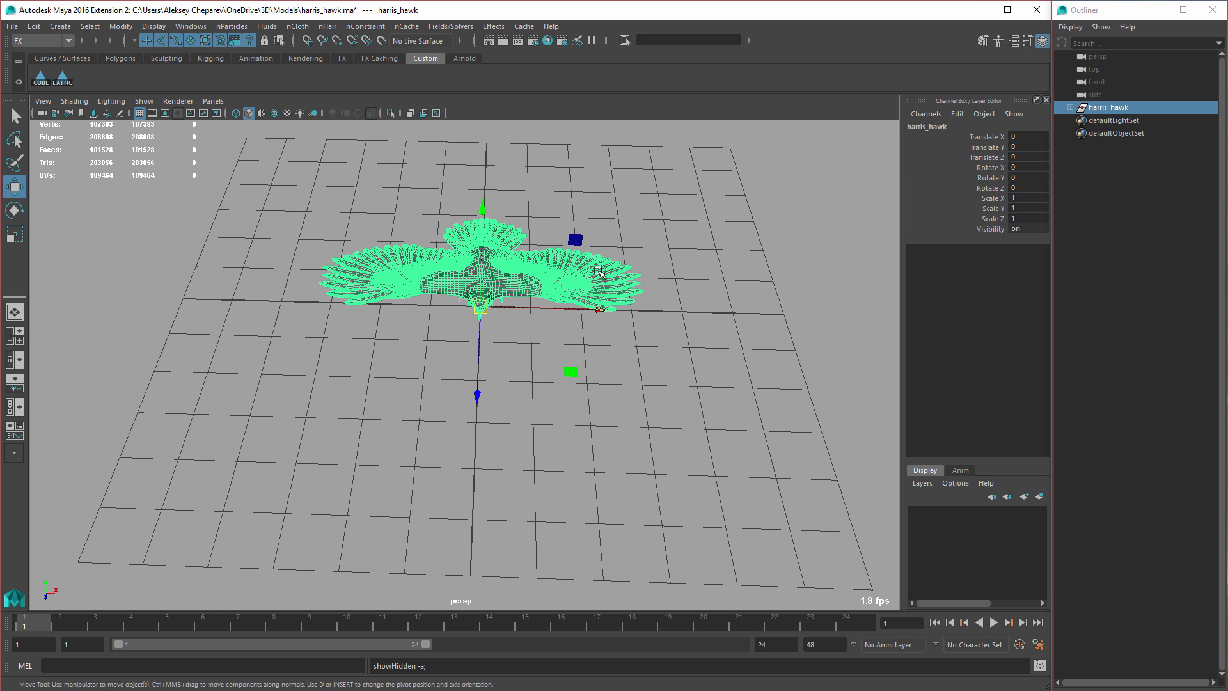
click(672, 432)
alt+drag(624, 307, 582, 330)
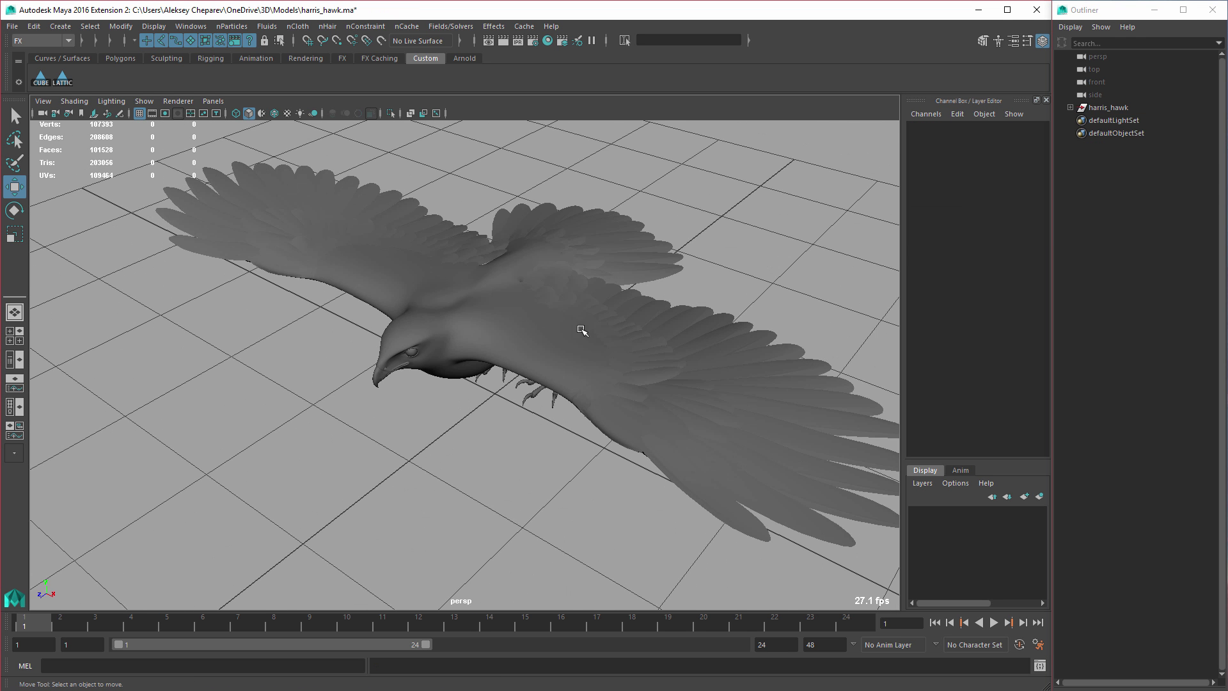
click(149, 125)
mouse_move(413, 270)
alt+mouse_down()
mouse_move(467, 330)
mouse_move(519, 321)
alt+mouse_up()
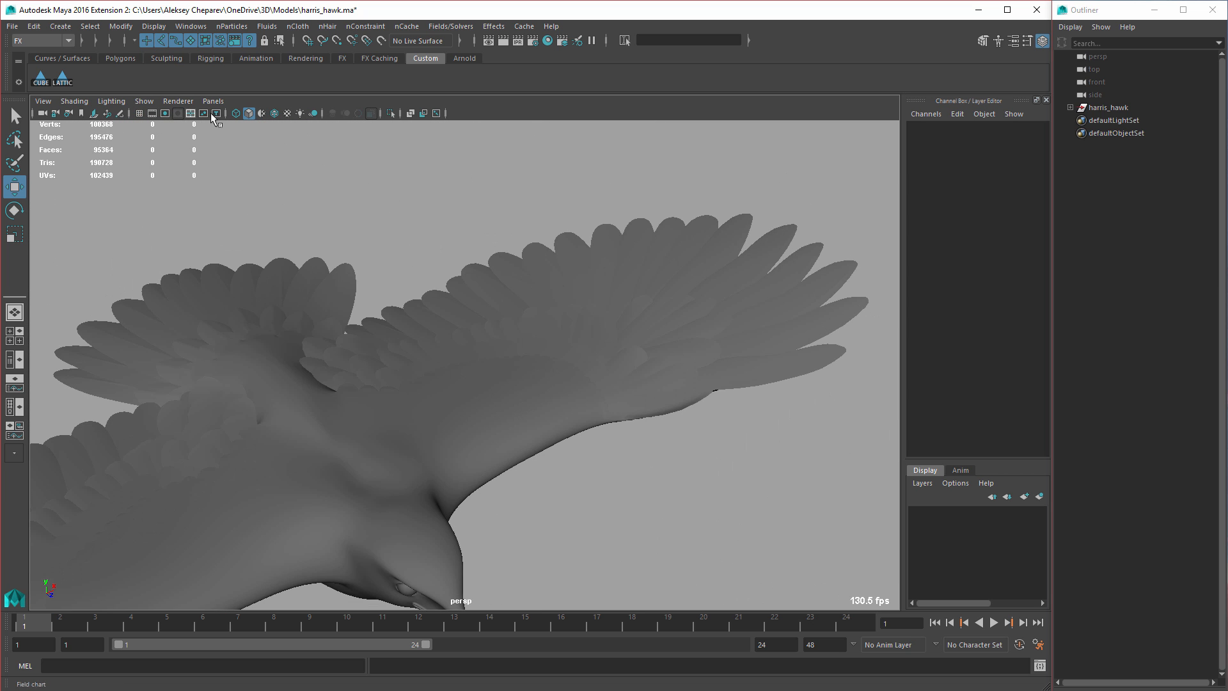
click(287, 113)
- Survey the spread wings and select one secondary feather on the left wing
mouse_move(471, 308)
alt+mouse_down()
mouse_move(543, 329)
mouse_move(499, 347)
alt+mouse_up()
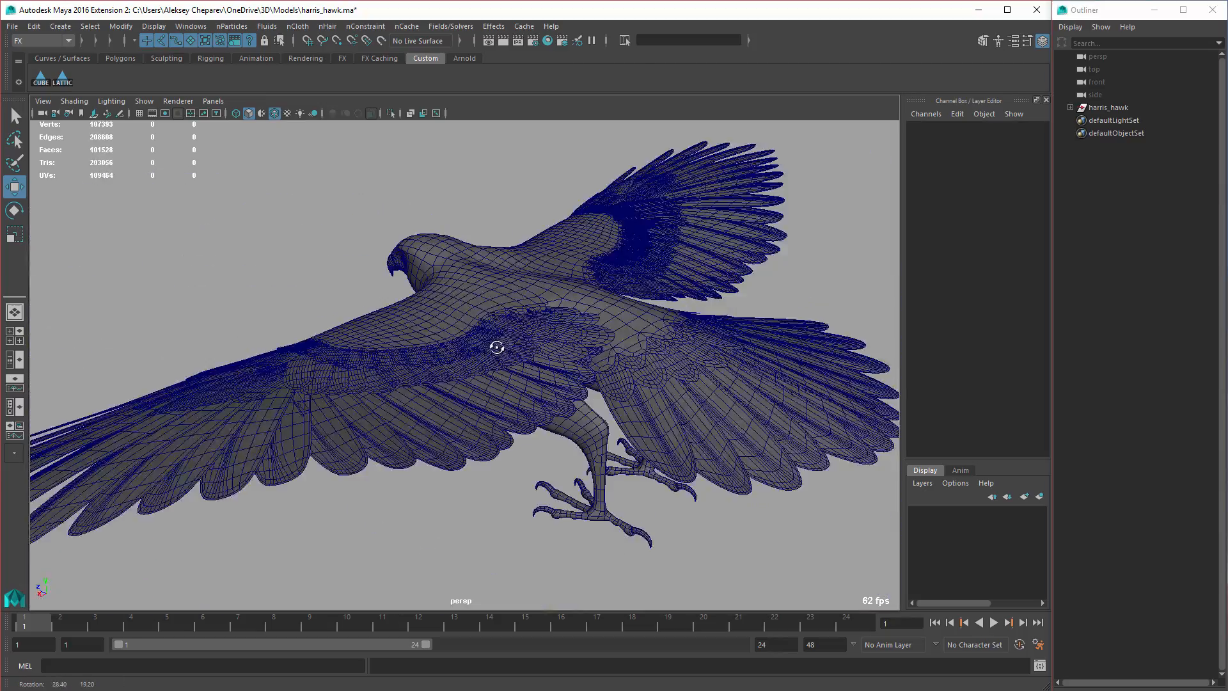
alt+right_drag(499, 346, 543, 349)
mouse_move(543, 349)
alt+mouse_down()
mouse_move(442, 403)
mouse_move(578, 447)
mouse_move(590, 406)
mouse_move(537, 288)
alt+mouse_up()
click(518, 317)
mouse_move(564, 351)
alt+mouse_down()
mouse_move(537, 375)
mouse_move(565, 380)
alt+mouse_up()
mouse_move(669, 404)
alt+mouse_down()
mouse_move(595, 385)
mouse_move(614, 365)
mouse_move(586, 398)
mouse_move(569, 388)
mouse_move(537, 403)
mouse_move(596, 365)
mouse_move(605, 403)
mouse_move(459, 405)
mouse_move(425, 300)
alt+mouse_up()
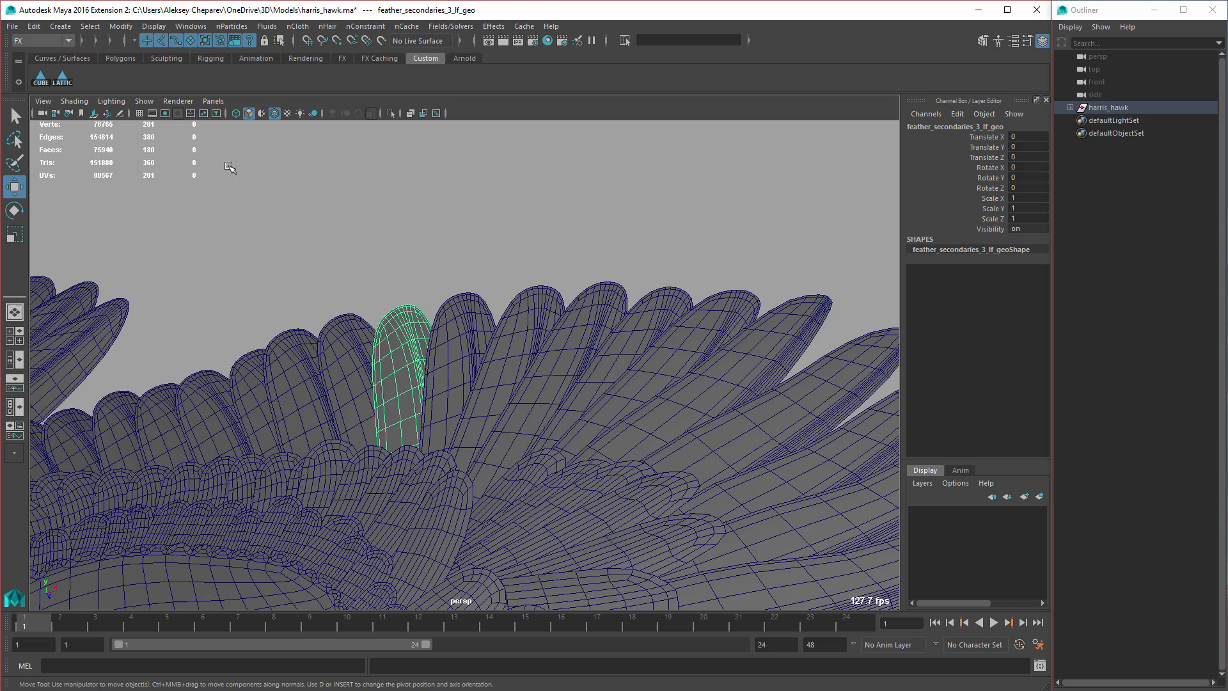
- Wrap the selected feather in an OBB-aligned lattice from the LATTICE shelf button and check its fit
alt+drag(505, 325, 490, 293)
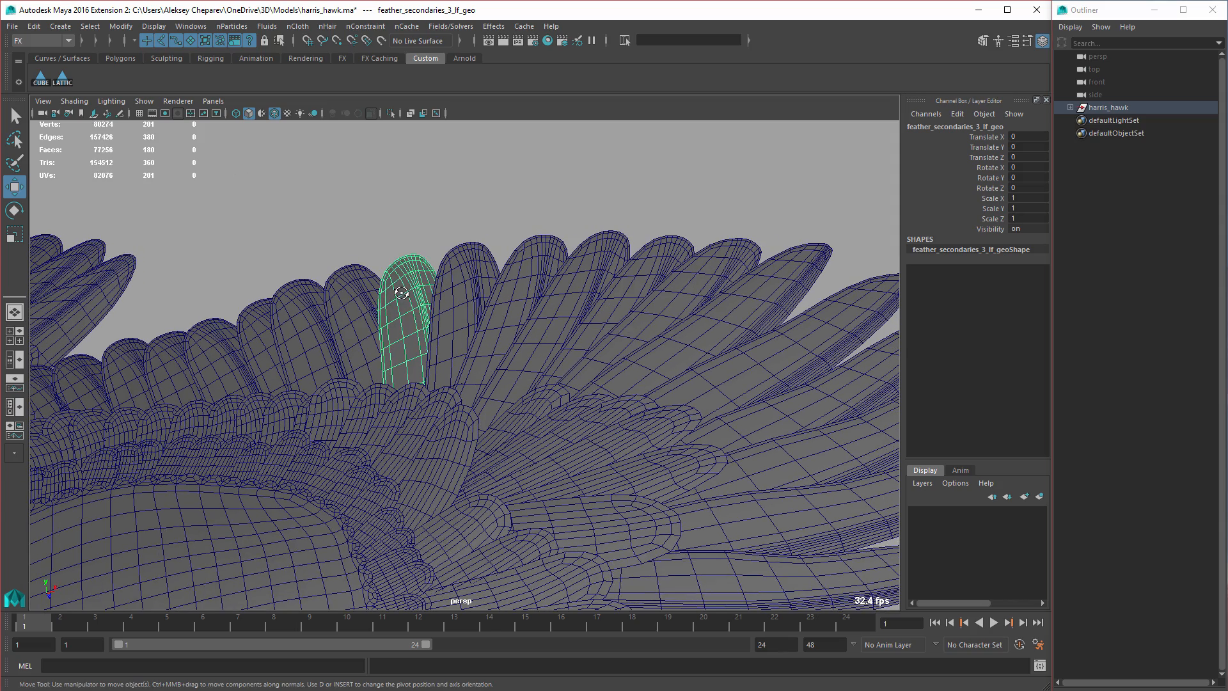
mouse_move(401, 293)
alt+mouse_down()
mouse_move(386, 331)
mouse_move(371, 289)
alt+mouse_up()
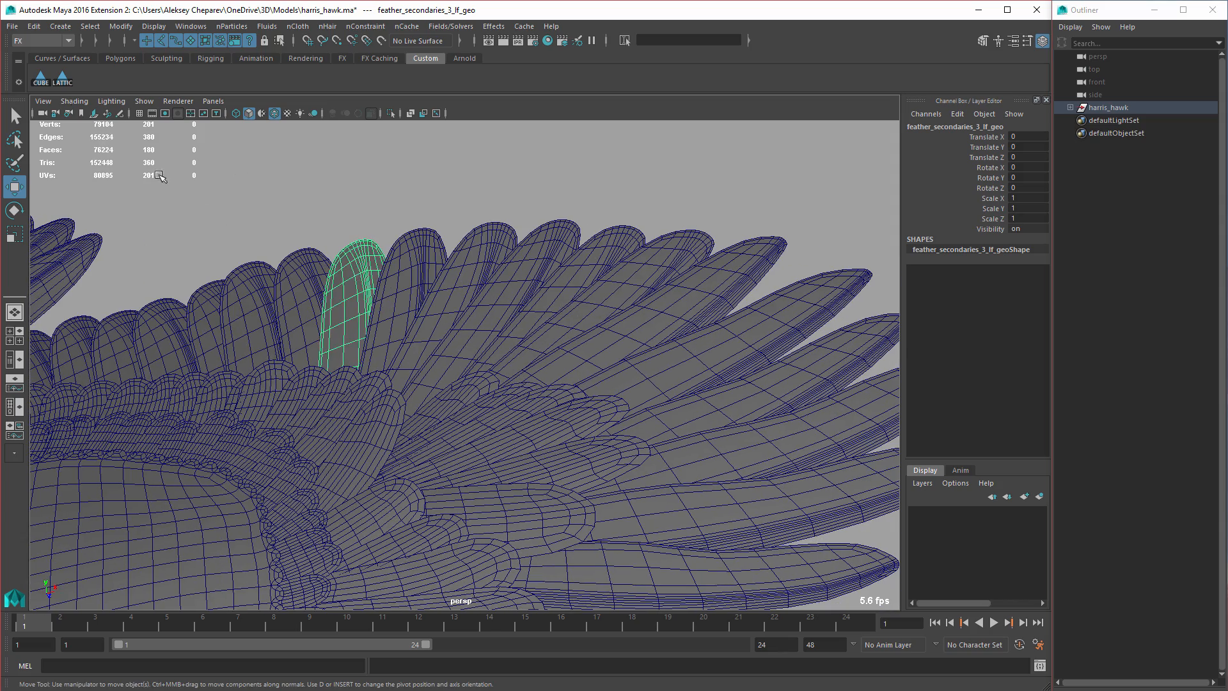
click(65, 81)
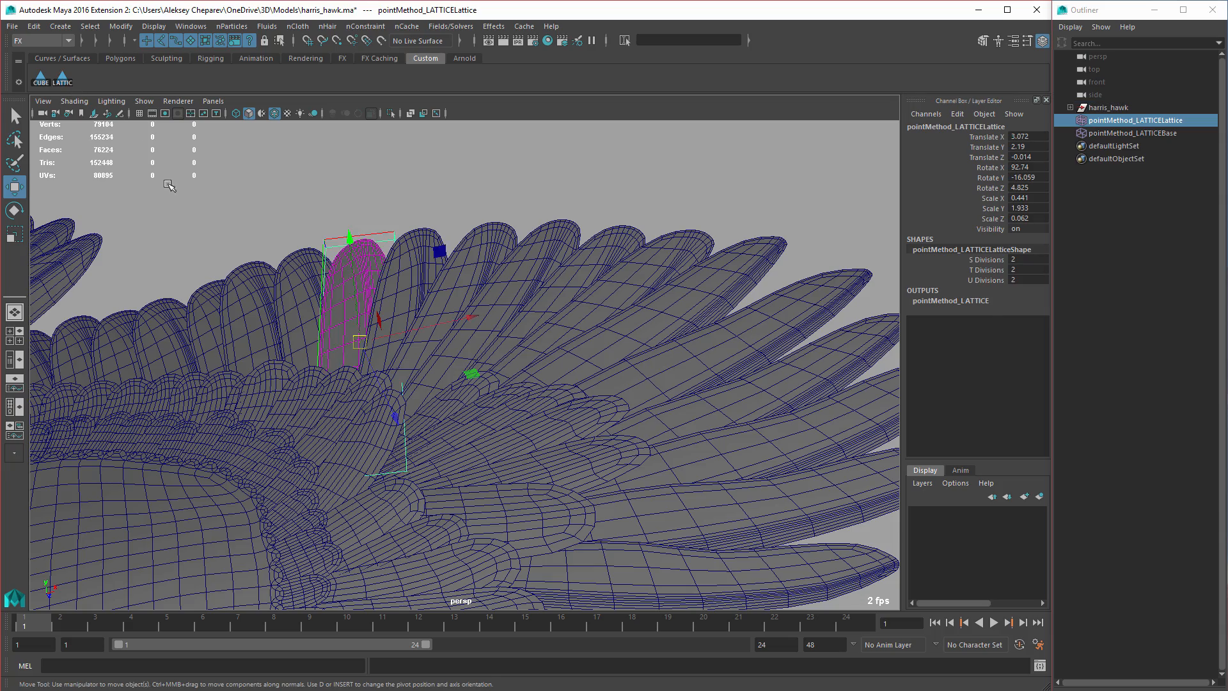
mouse_move(480, 364)
alt+mouse_down()
mouse_move(583, 264)
mouse_move(536, 343)
mouse_move(664, 370)
alt+mouse_up()
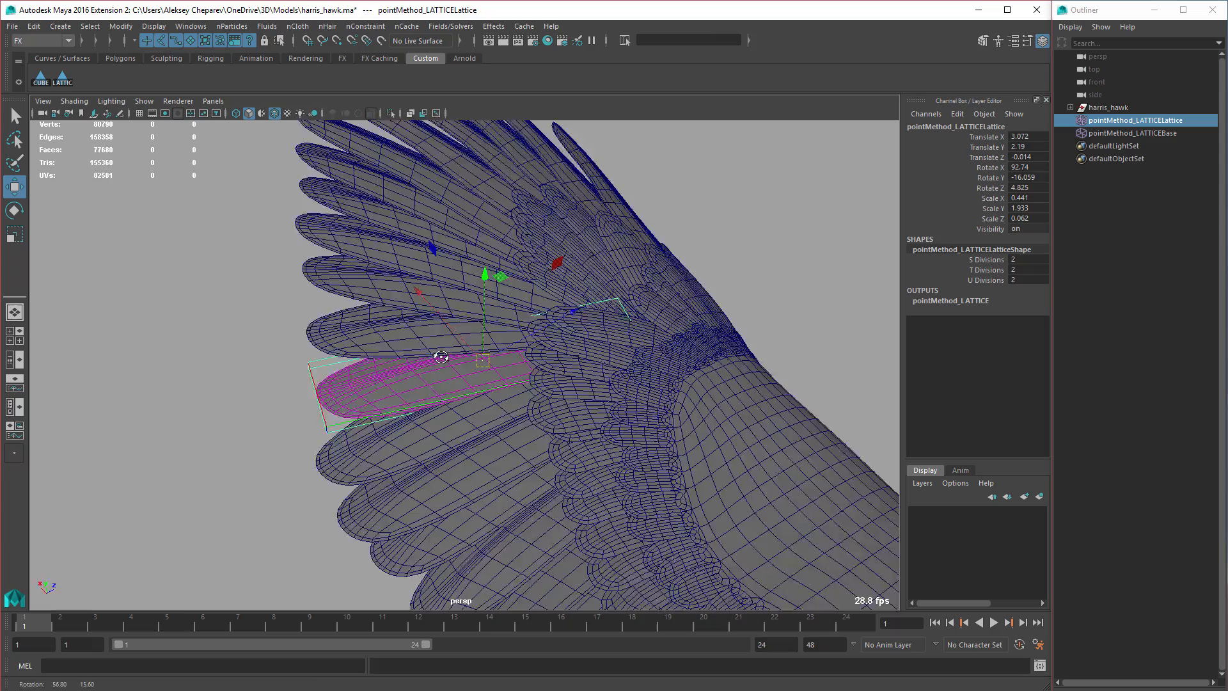
alt+drag(441, 357, 505, 332)
- Repeat the OBB lattice on each neighbouring secondary feather along the wing with G
click(470, 232)
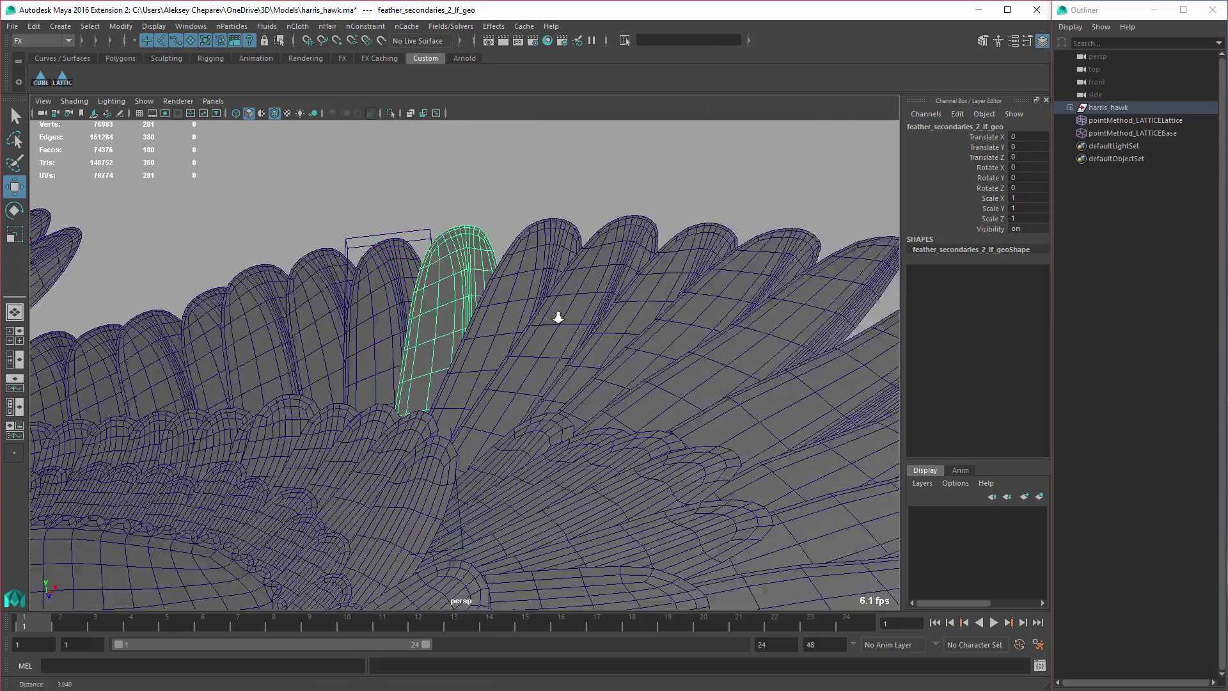
alt+drag(471, 240, 535, 307)
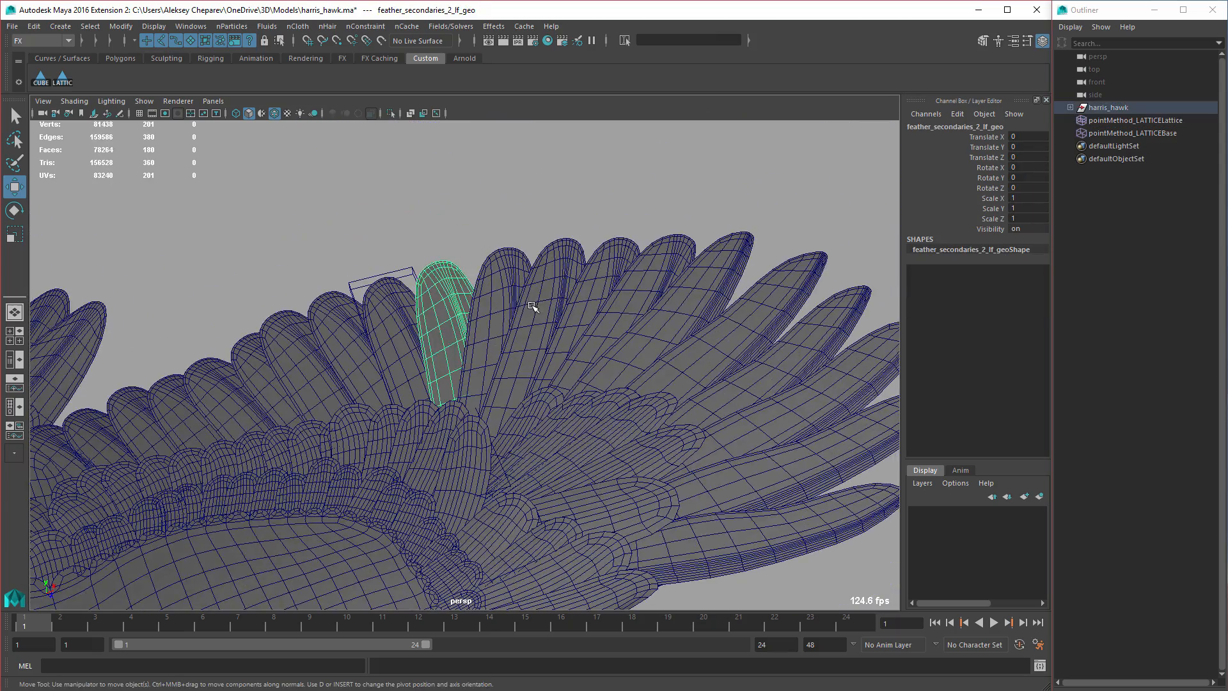
key(g)
click(515, 280)
key(g)
click(572, 267)
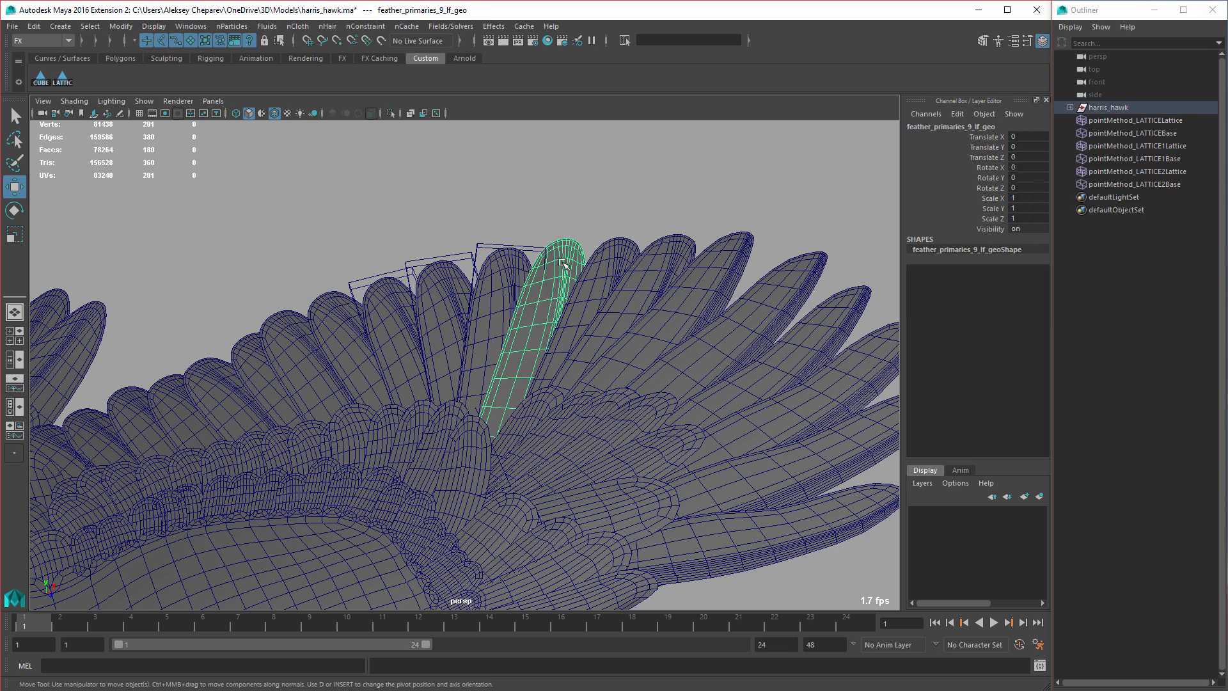
key(g)
click(629, 252)
key(g)
click(691, 254)
key(g)
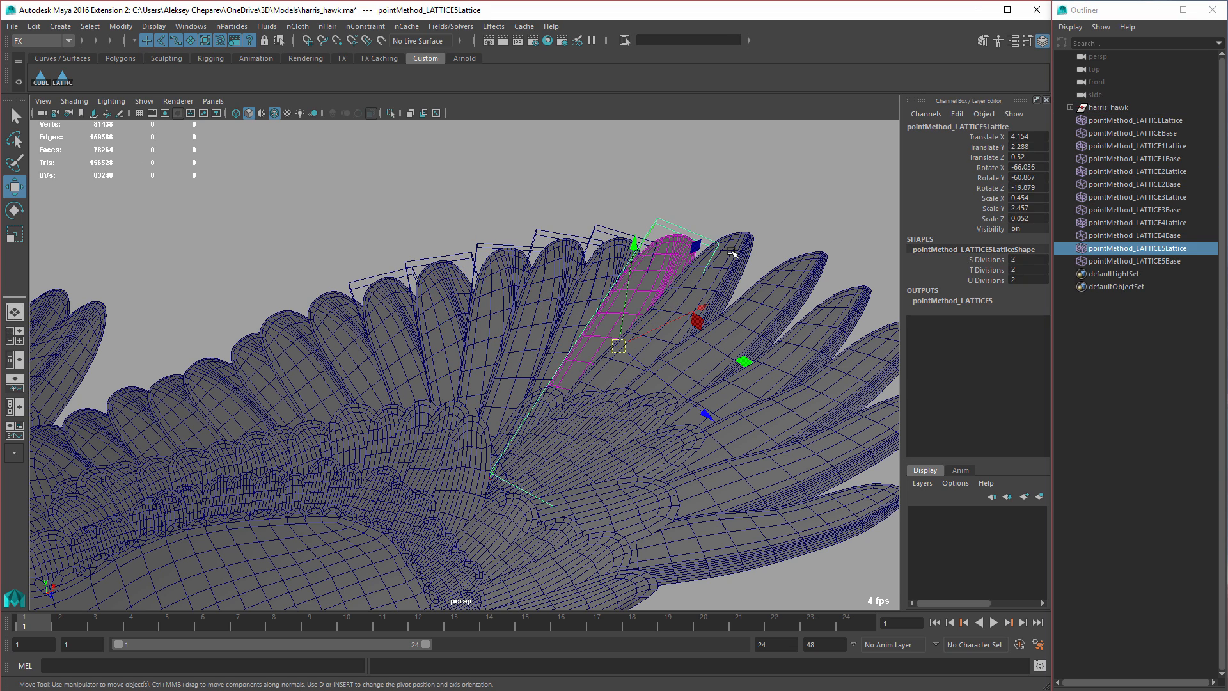
click(739, 252)
key(g)
click(795, 278)
key(g)
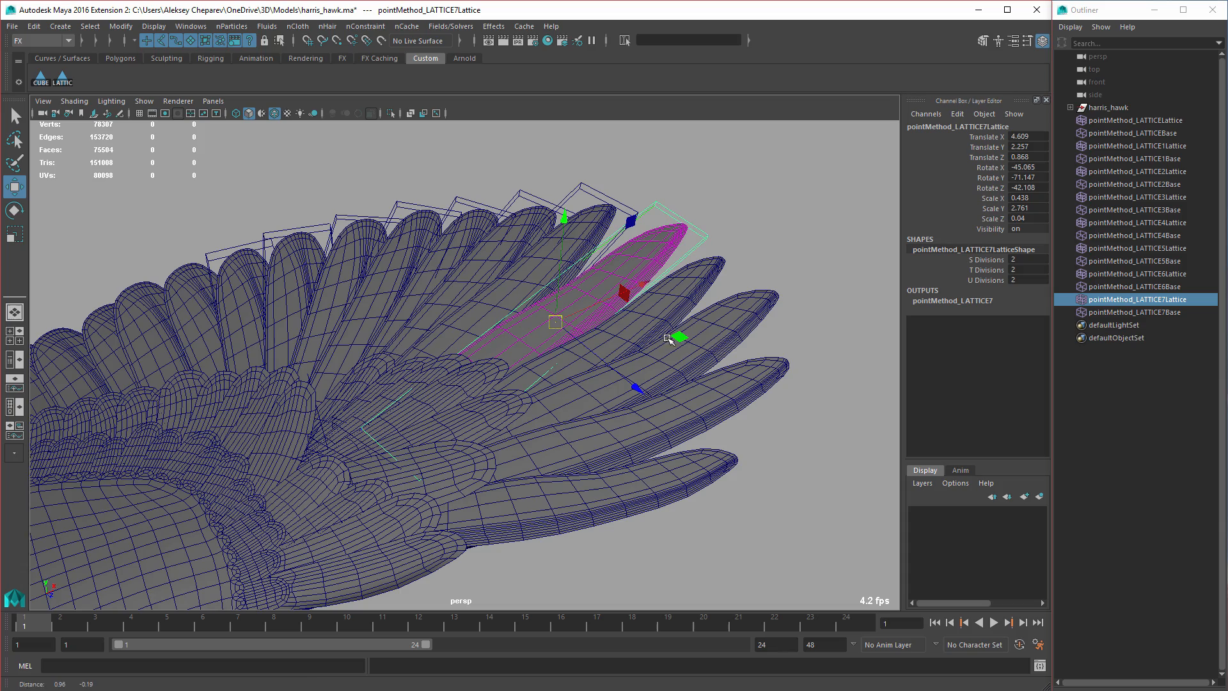
- Add OBB lattices to the outer primary feathers, reaching twelve lattices in total
alt+middle_drag(816, 374, 699, 280)
click(700, 281)
key(g)
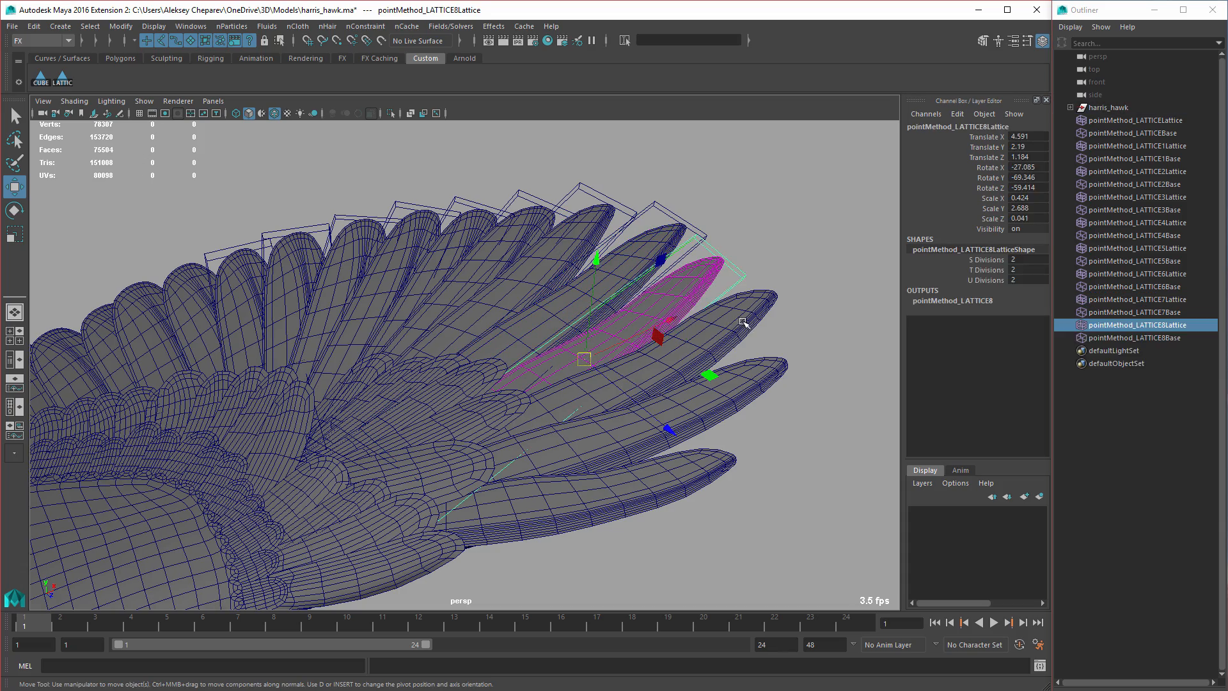
click(730, 346)
key(g)
click(720, 469)
key(g)
key(g)
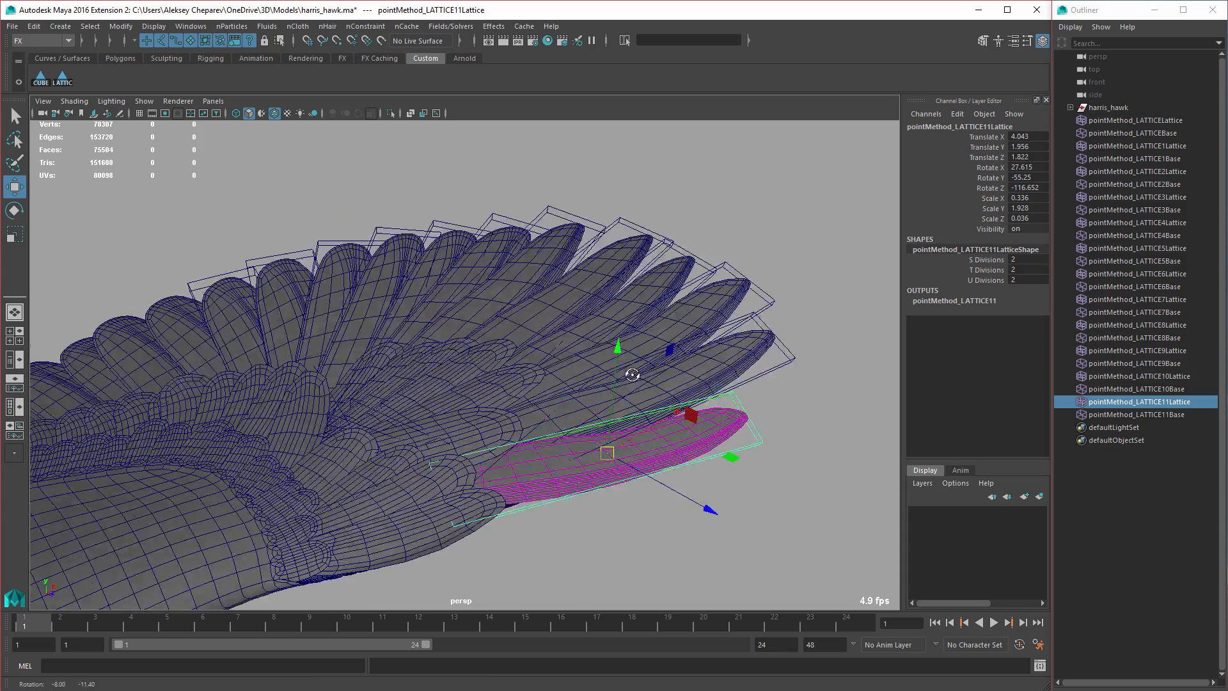
alt+middle_drag(672, 423, 576, 365)
- Select all twelve feather LATTICE nodes in the Outliner
ctrl+click(1140, 376)
ctrl+click(1138, 350)
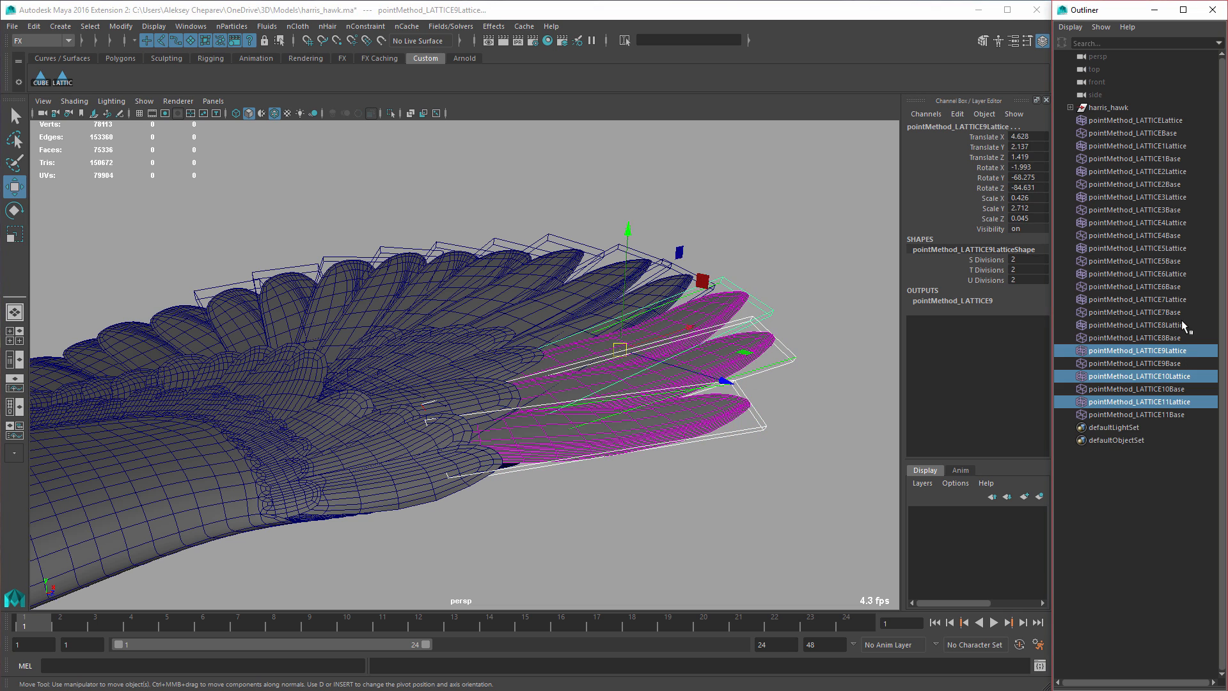
ctrl+click(1138, 325)
ctrl+click(1139, 300)
ctrl+click(1138, 273)
ctrl+click(1138, 248)
ctrl+click(1138, 222)
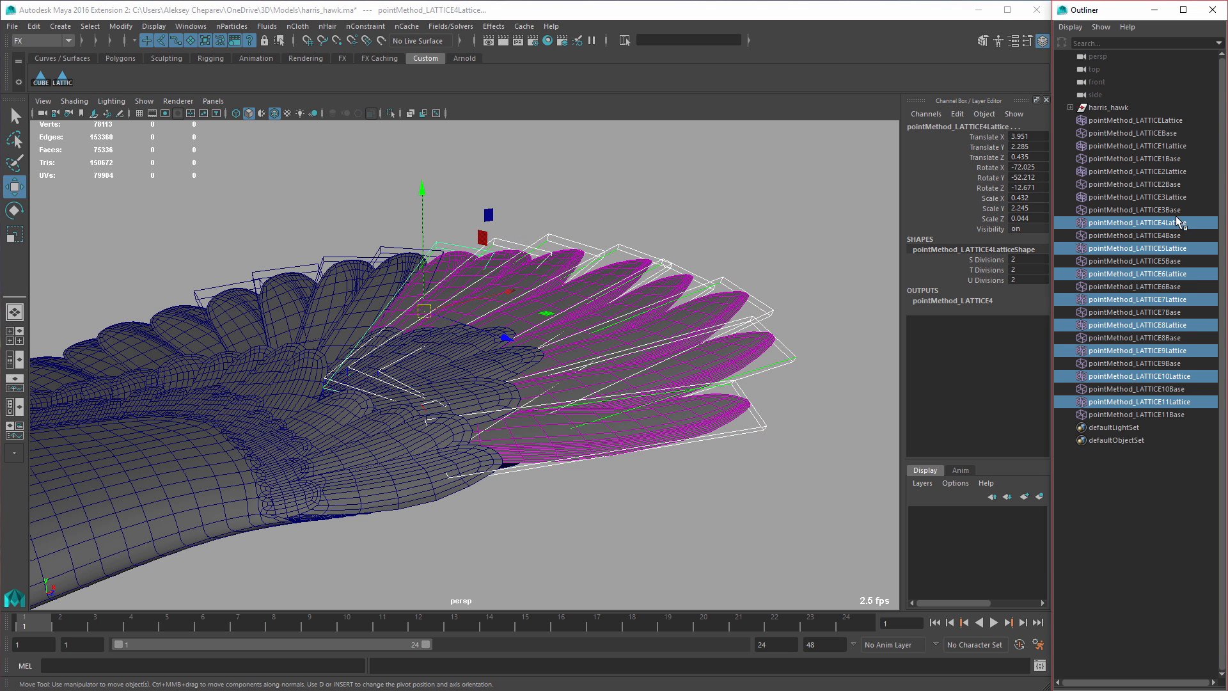
ctrl+click(1138, 197)
ctrl+click(1138, 171)
ctrl+click(1138, 146)
ctrl+click(1136, 120)
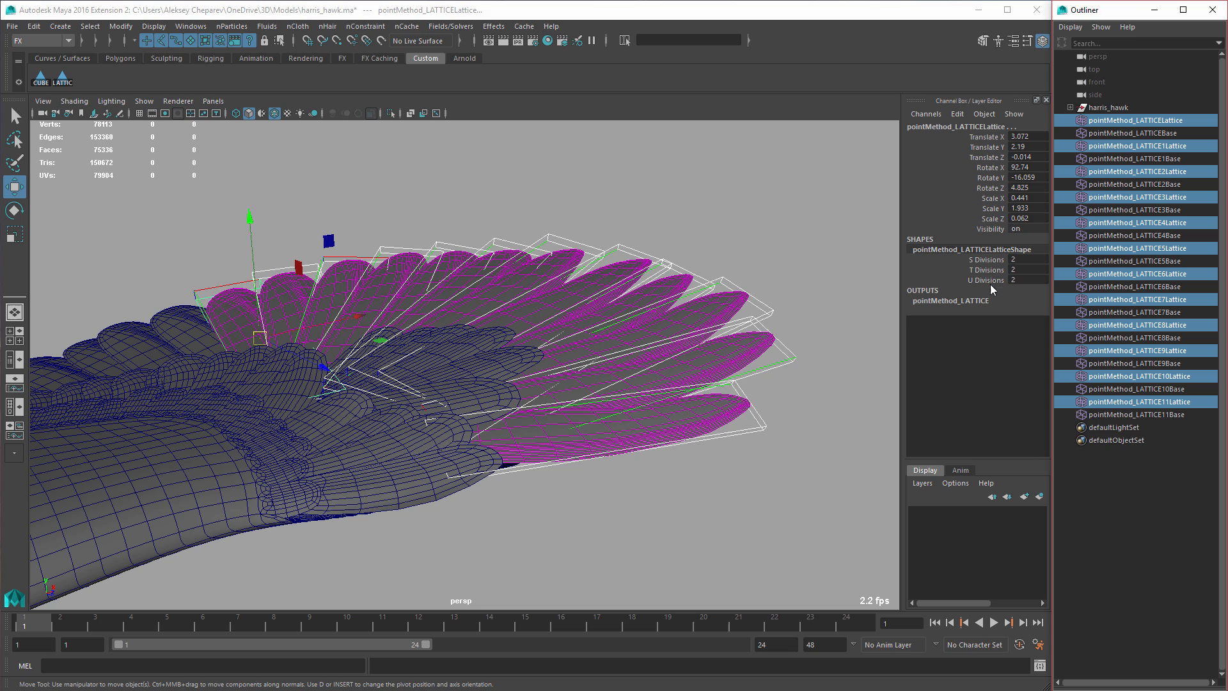
- Set all lattices to 3 S and 6 T divisions with local influence S/T/U of 30 in the Channel Box
click(973, 321)
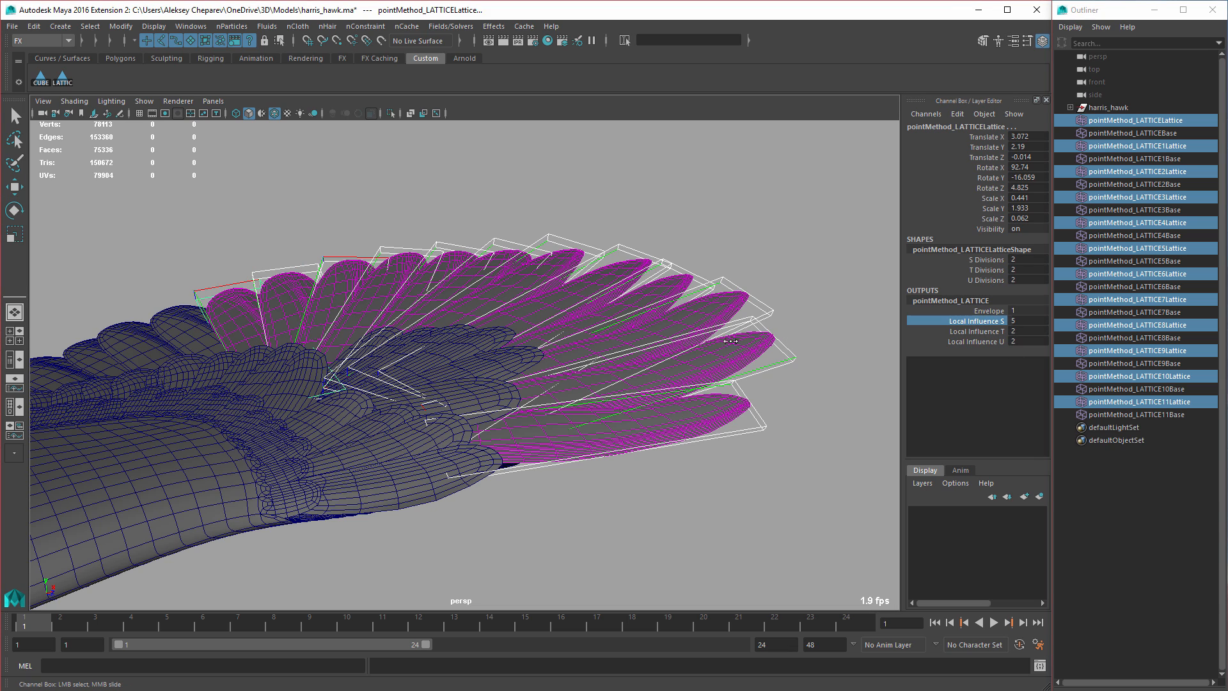
scroll(747, 326, up, 2)
click(992, 262)
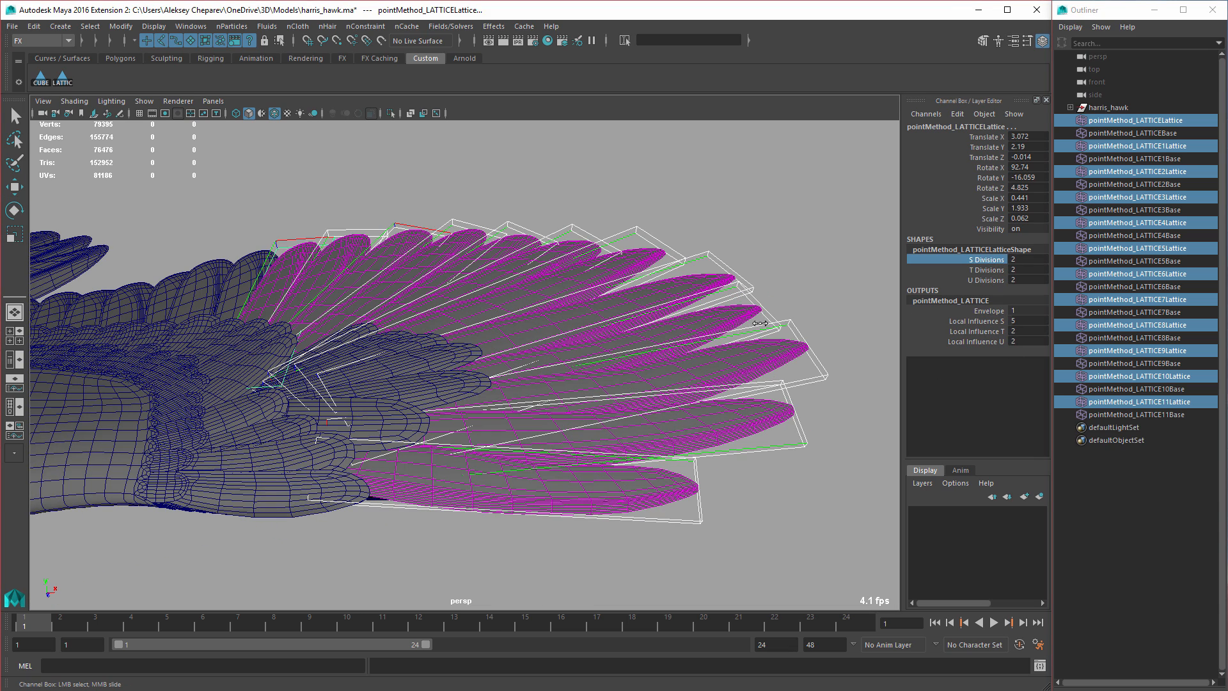
middle_drag(758, 325, 804, 304)
click(987, 271)
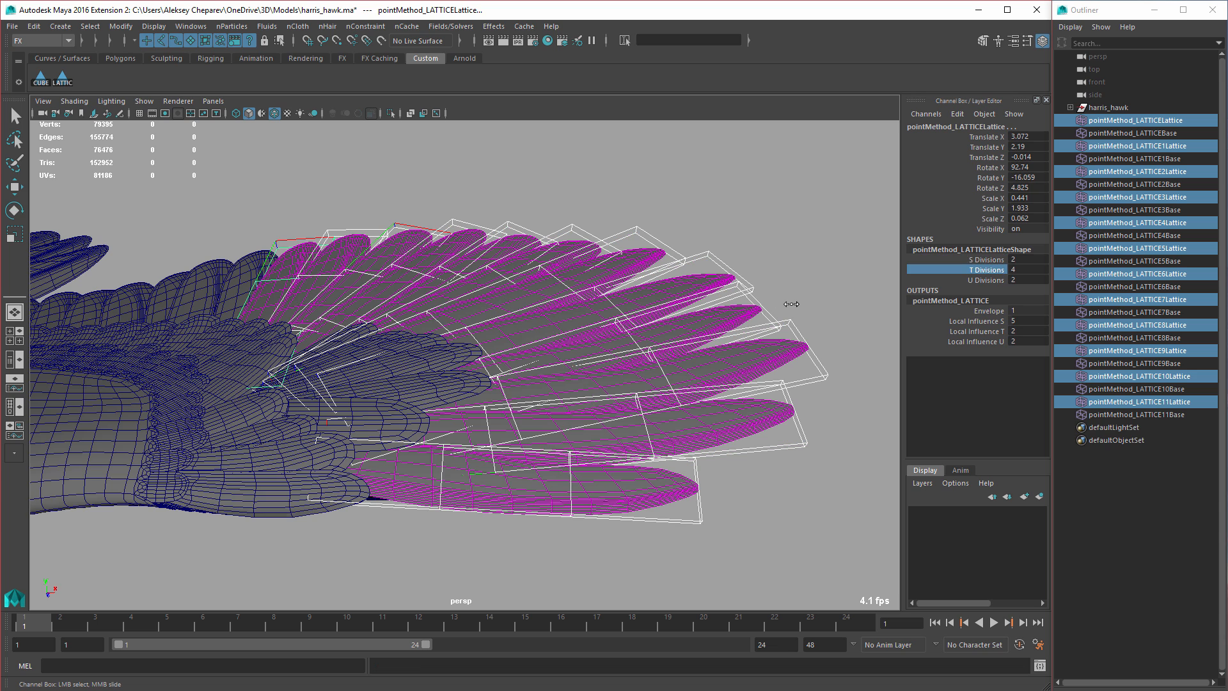
drag(988, 321, 988, 342)
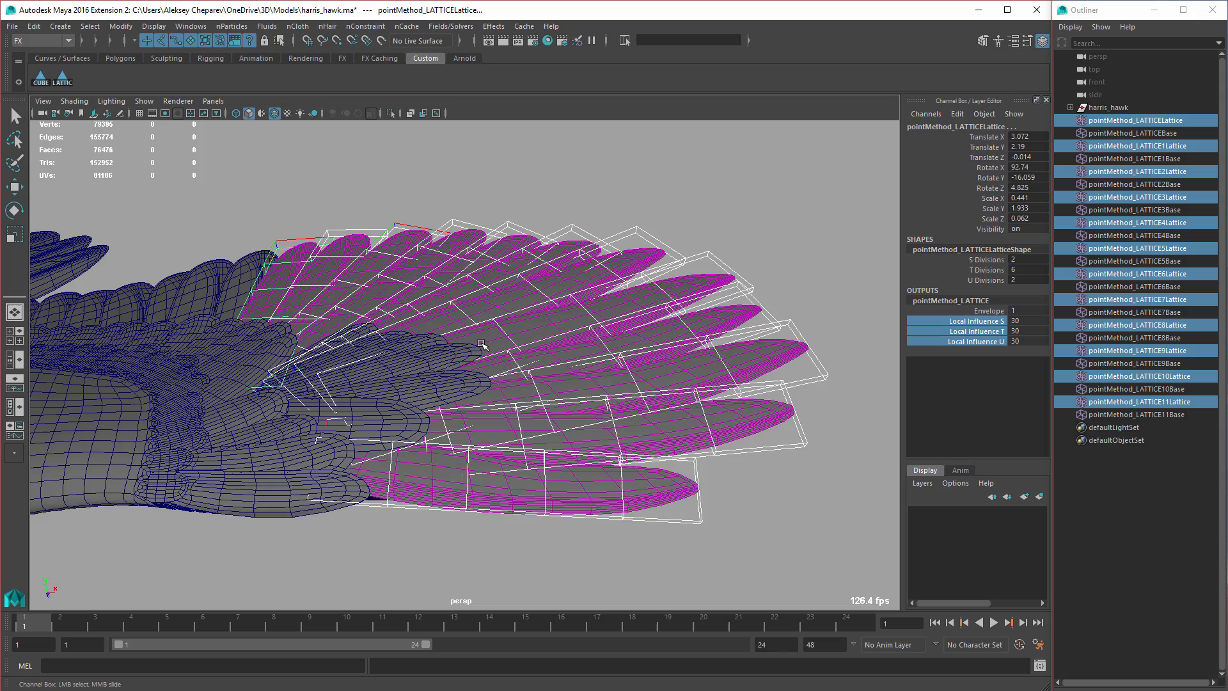
alt+drag(482, 344, 364, 288)
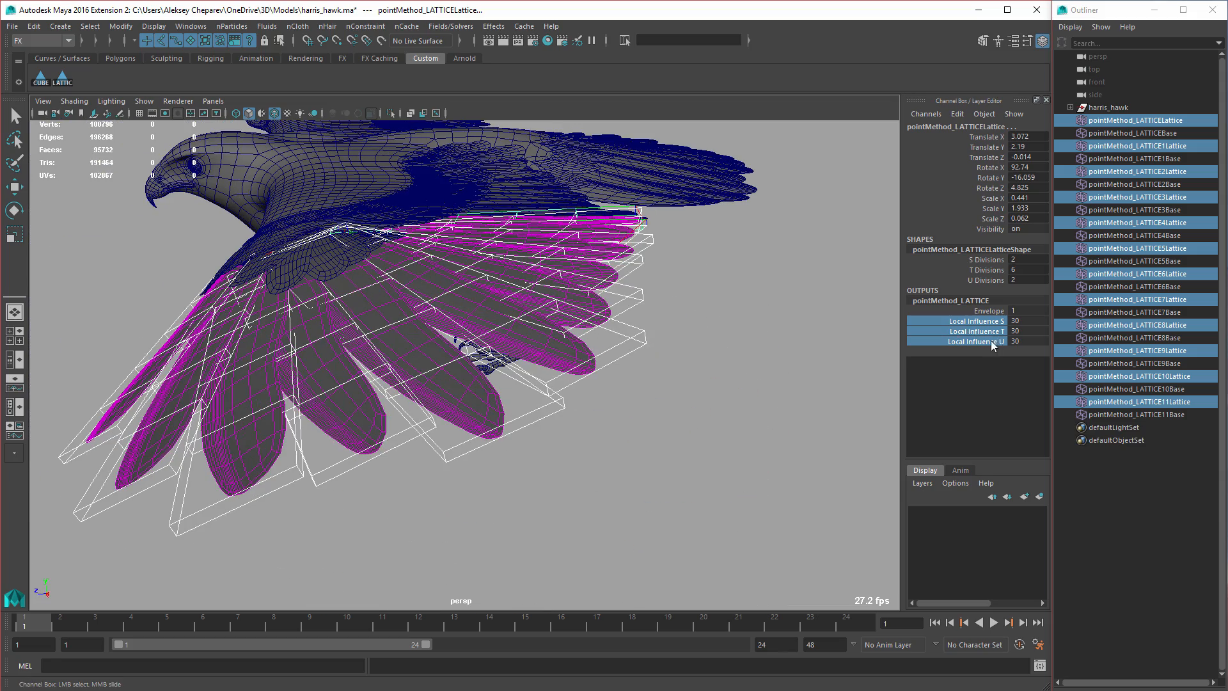
click(993, 342)
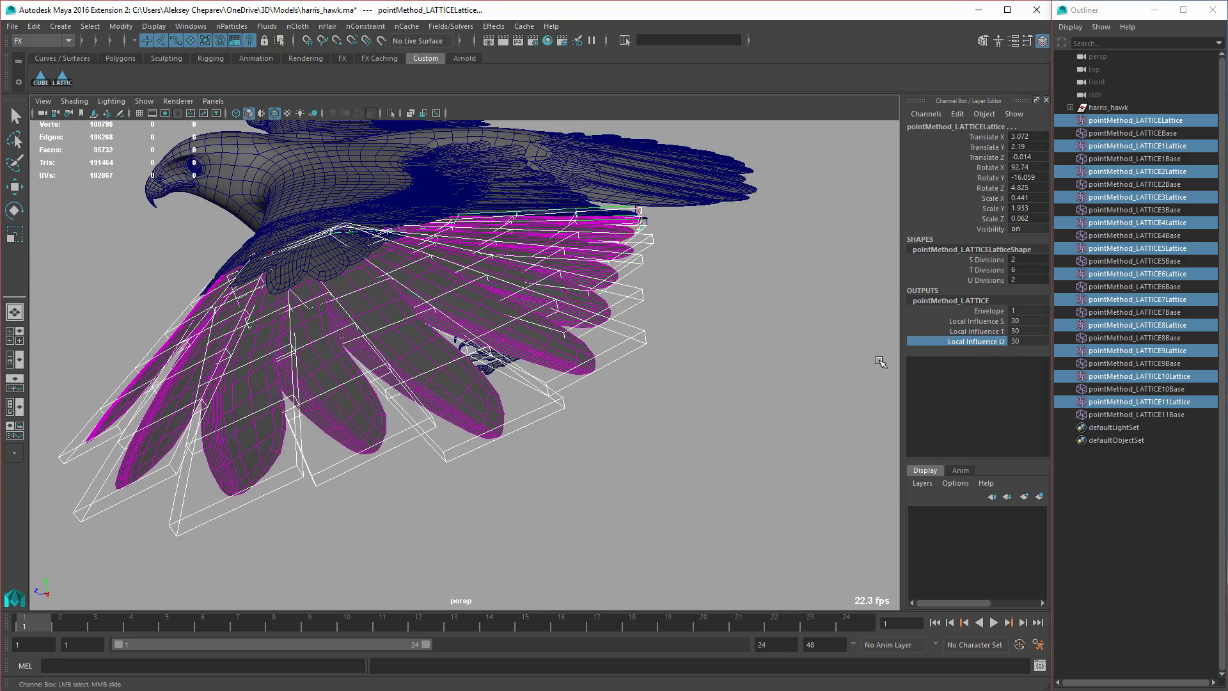
click(996, 281)
middle_drag(672, 307, 740, 307)
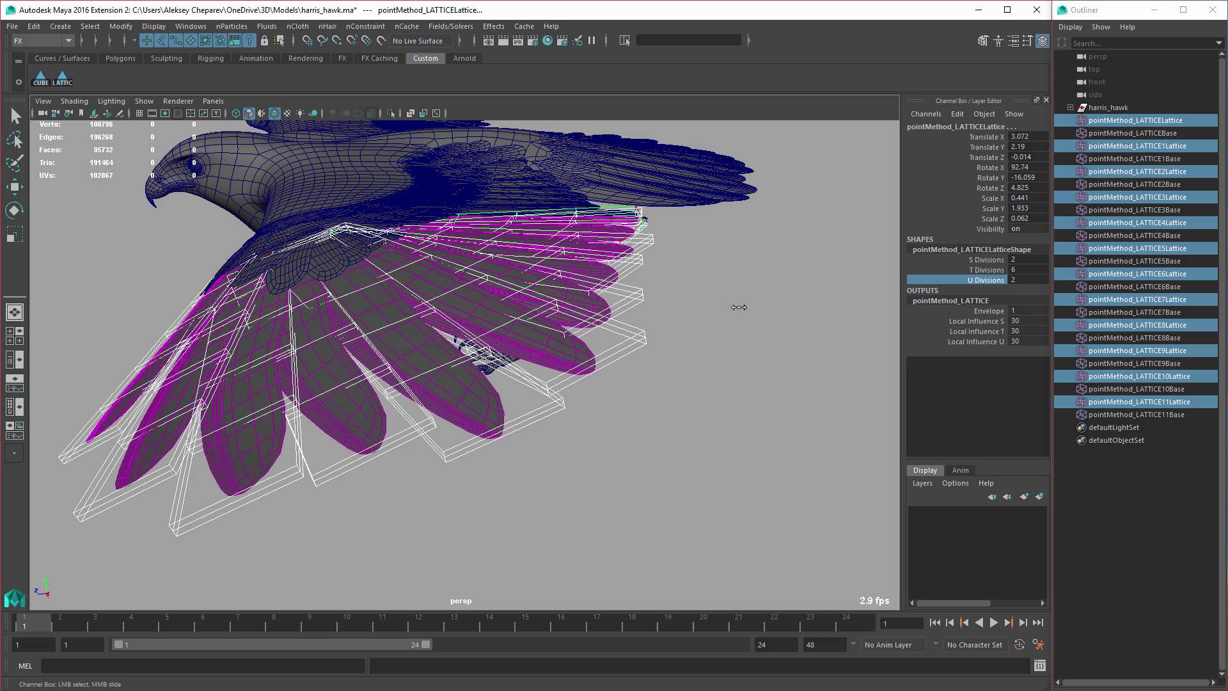
click(986, 260)
mouse_move(576, 317)
alt+mouse_down()
mouse_move(689, 343)
mouse_move(576, 412)
alt+mouse_up()
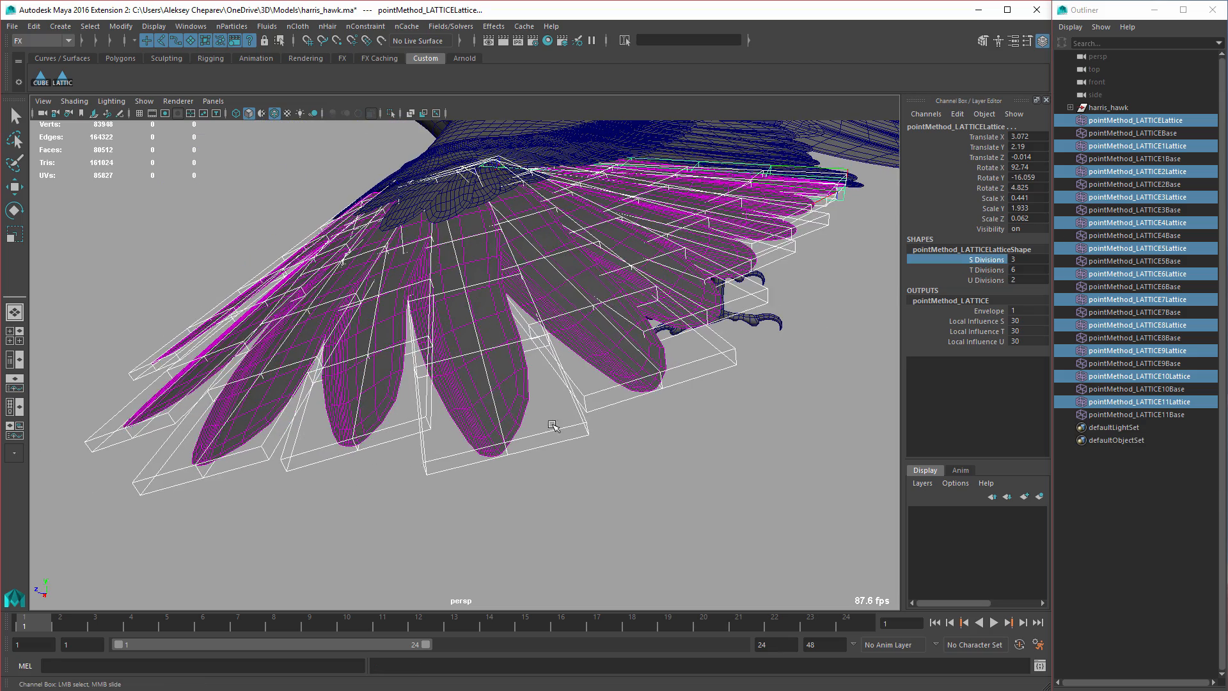
click(565, 436)
- Select a group of the feather lattice's points and move them along object axes to reshape the feather
right_drag(560, 411, 576, 401)
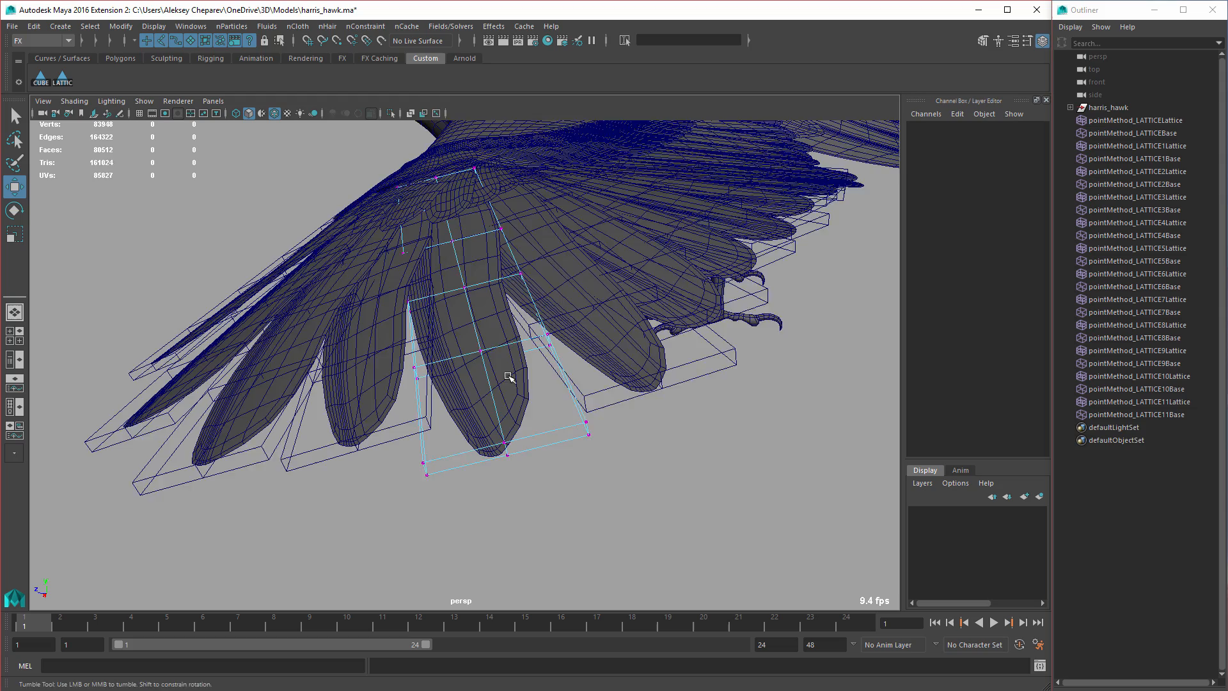
alt+drag(508, 384, 362, 279)
drag(425, 433, 365, 279)
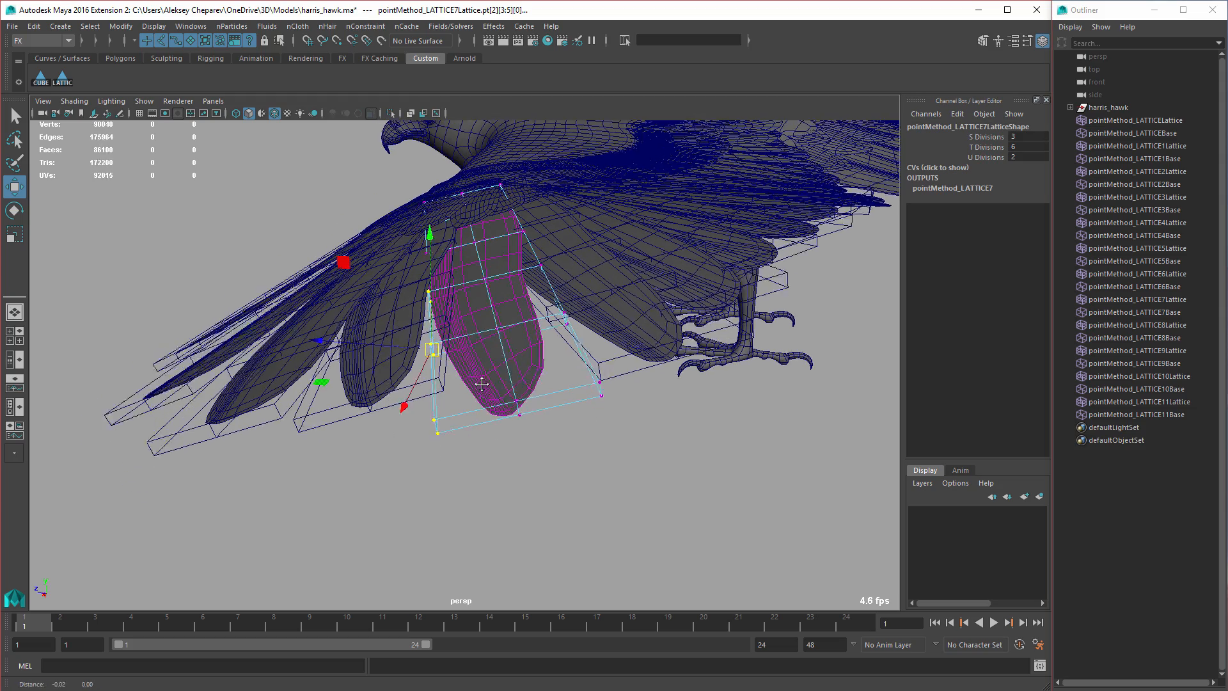
mouse_move(538, 366)
alt+mouse_down()
mouse_move(595, 383)
mouse_move(479, 288)
mouse_move(510, 299)
alt+mouse_up()
ctrl+shift+right_click(714, 442)
click(661, 425)
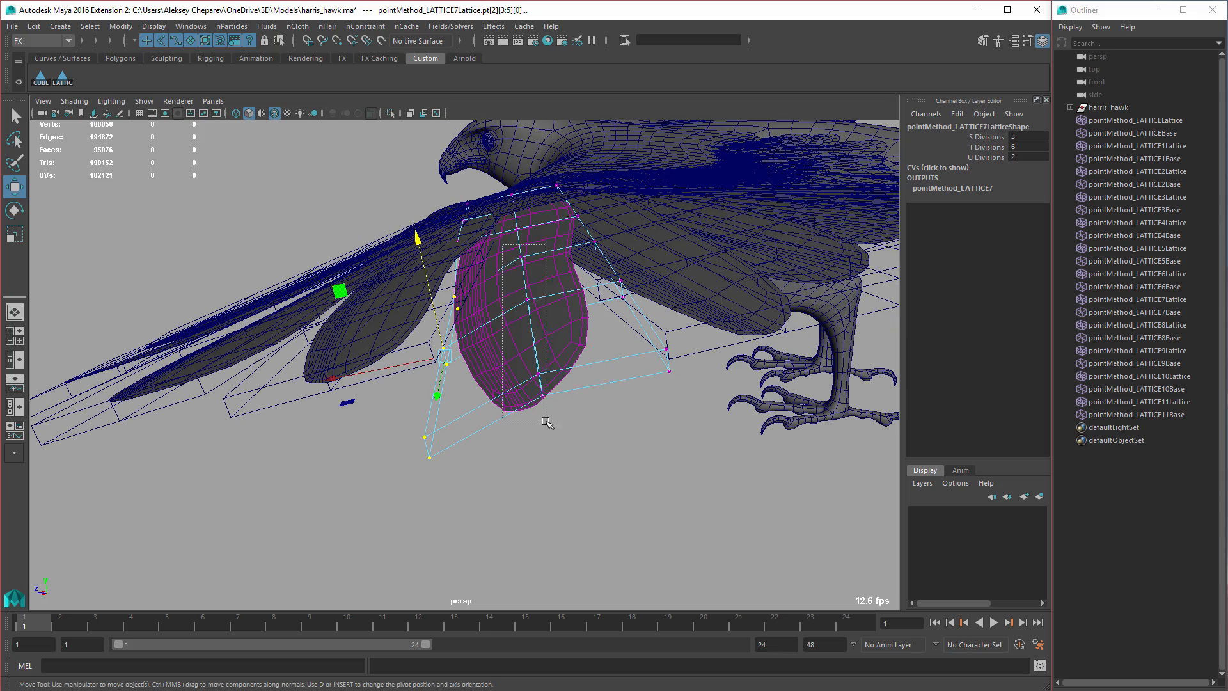
drag(505, 197, 500, 161)
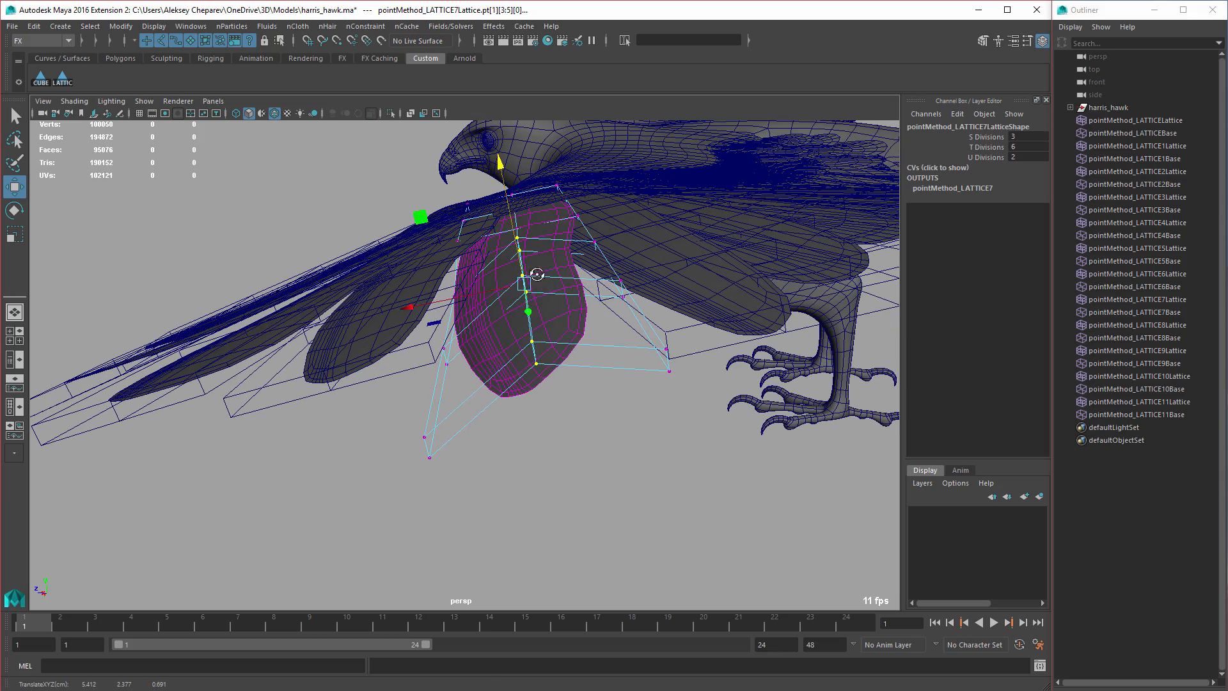
alt+drag(537, 275, 480, 250)
alt+right_drag(481, 251, 543, 211)
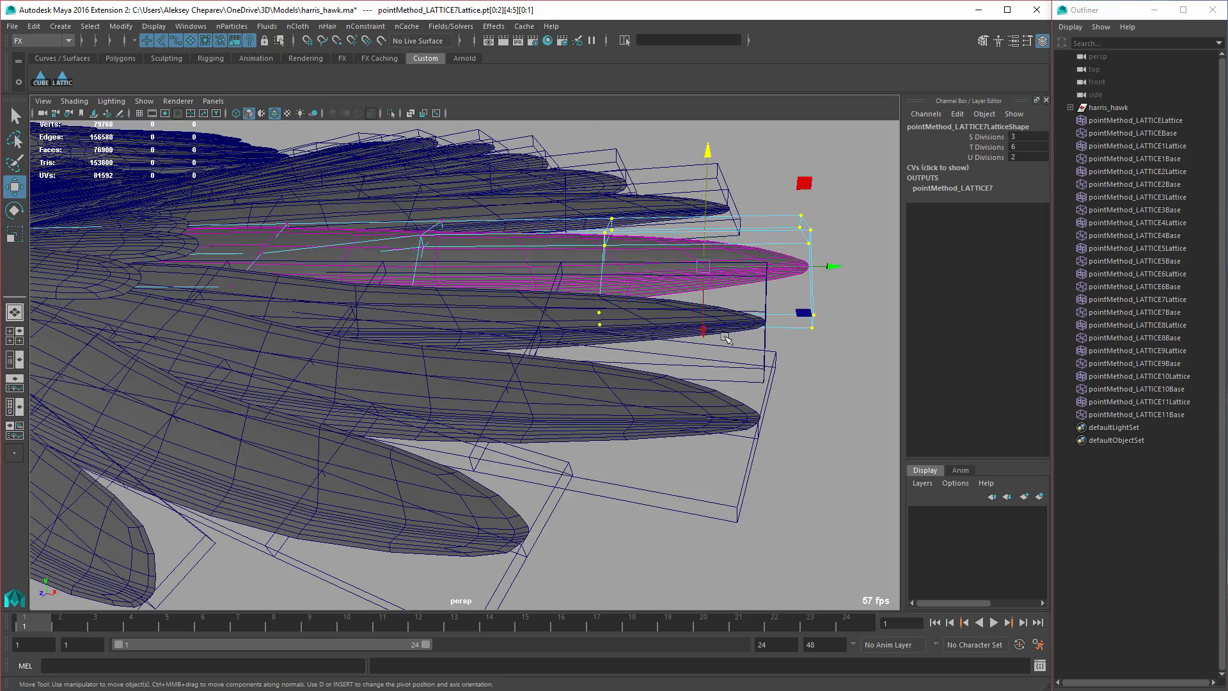
- Rotate the selected lattice points to tilt the feather, then nudge them further with the move tool
key(e)
drag(730, 318, 740, 288)
mouse_move(672, 307)
alt+right_down()
mouse_move(595, 279)
mouse_move(576, 289)
alt+right_up()
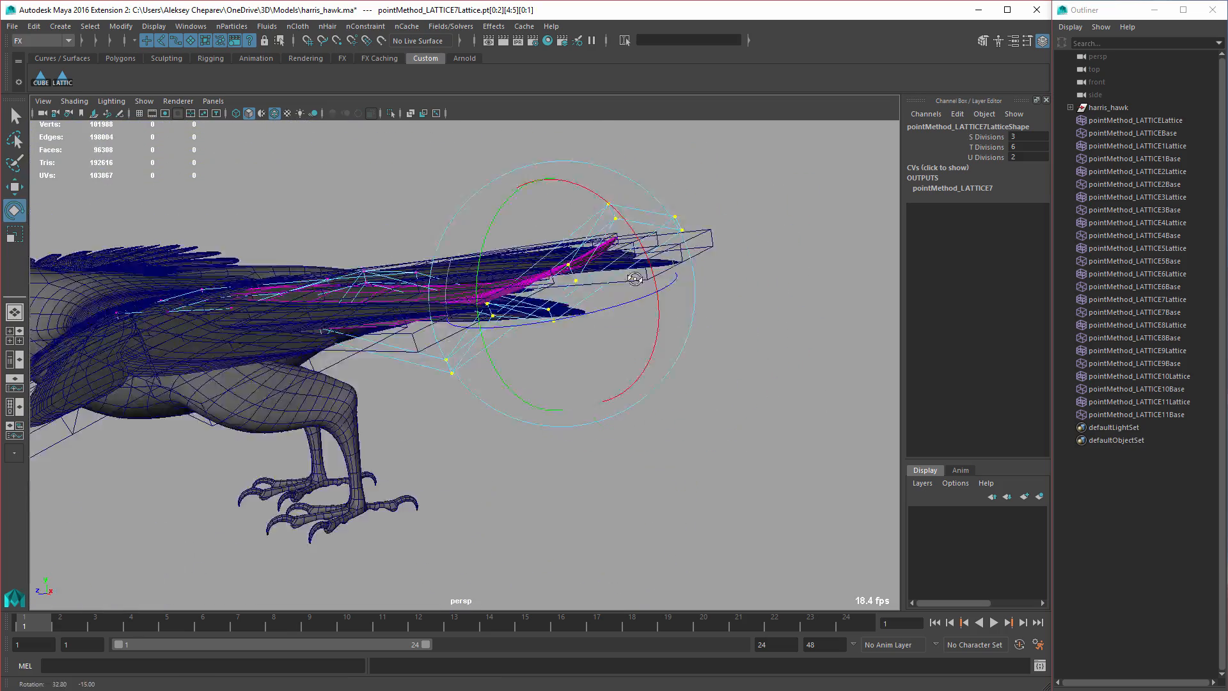
key(w)
mouse_move(576, 288)
alt+mouse_down()
mouse_move(480, 308)
mouse_move(542, 328)
mouse_move(500, 317)
alt+mouse_up()
alt+right_drag(499, 317, 442, 307)
alt+drag(442, 308, 537, 346)
alt+right_drag(538, 346, 588, 357)
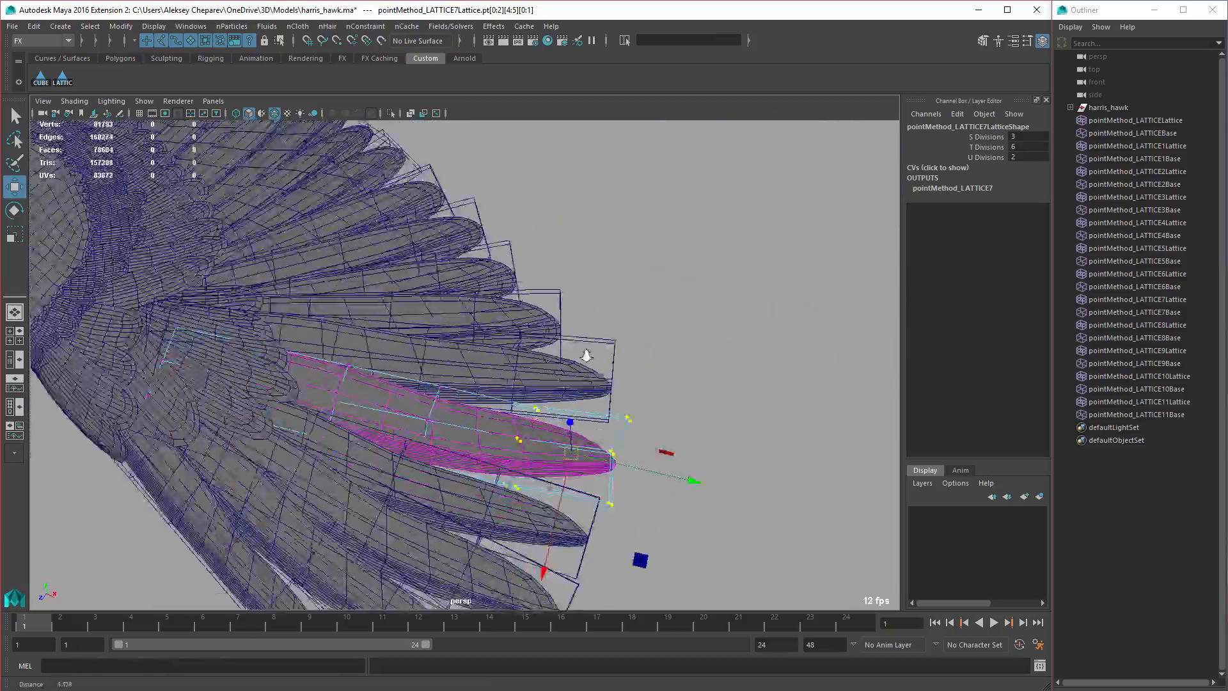
mouse_move(588, 357)
alt+mouse_down()
mouse_move(538, 289)
mouse_move(605, 327)
mouse_move(556, 307)
mouse_move(668, 321)
mouse_move(624, 307)
mouse_move(576, 317)
alt+mouse_up()
- Return to object selection mode (F8) and orbit to view the whole hawk from under the wing
alt+right_drag(576, 317, 519, 326)
mouse_move(519, 326)
alt+mouse_down()
mouse_move(483, 328)
mouse_move(559, 360)
alt+mouse_up()
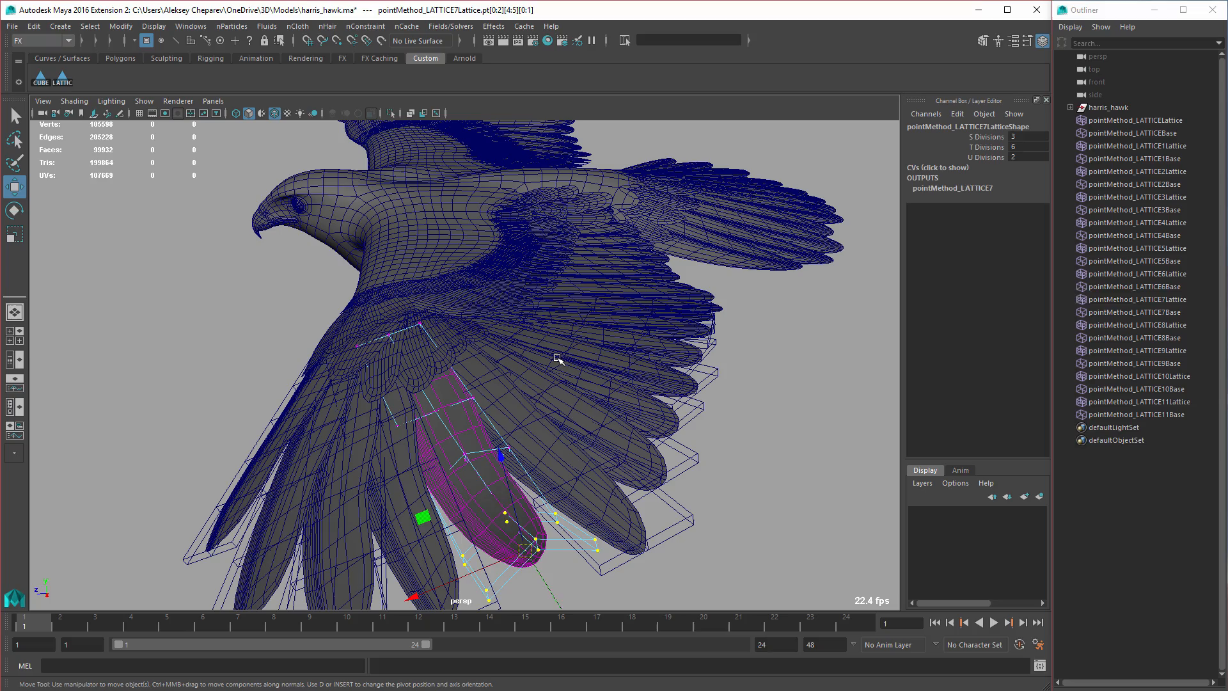
key(F8)
alt+drag(742, 394, 518, 389)
alt+right_drag(518, 389, 438, 390)
- Place an OBB-aligned pointMethod_GEO cube on each of the ten secondary wing feathers
click(350, 384)
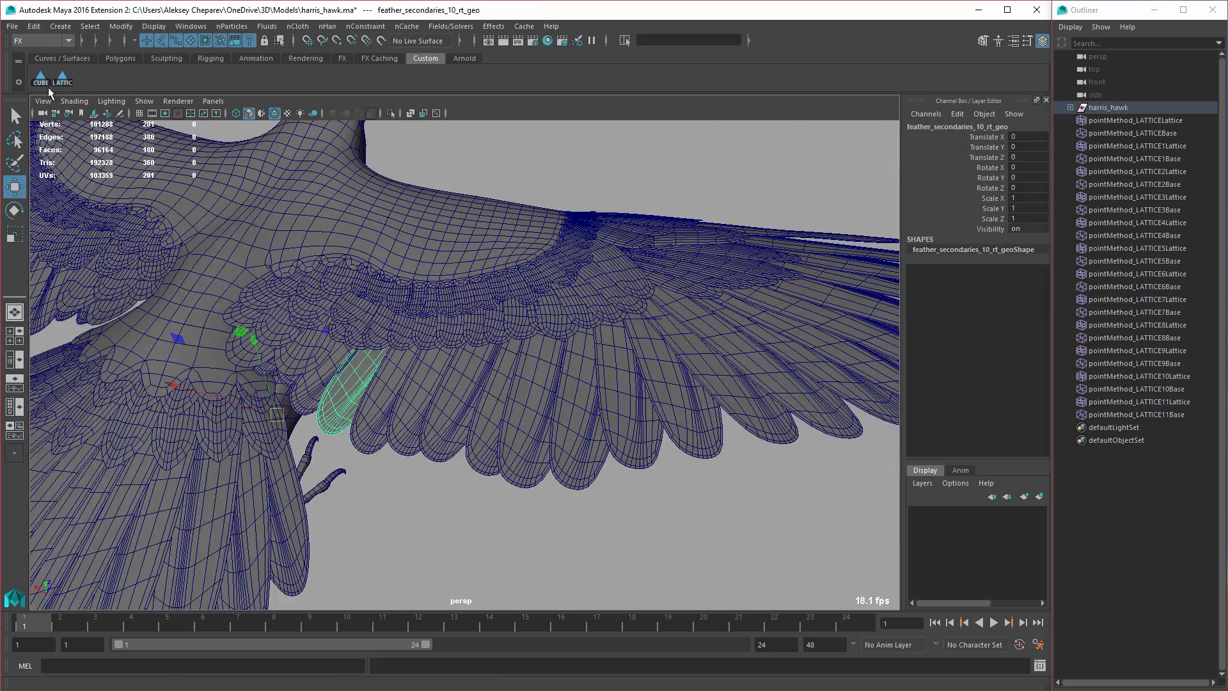
mouse_move(576, 384)
alt+mouse_down()
mouse_move(479, 366)
mouse_move(403, 375)
alt+mouse_up()
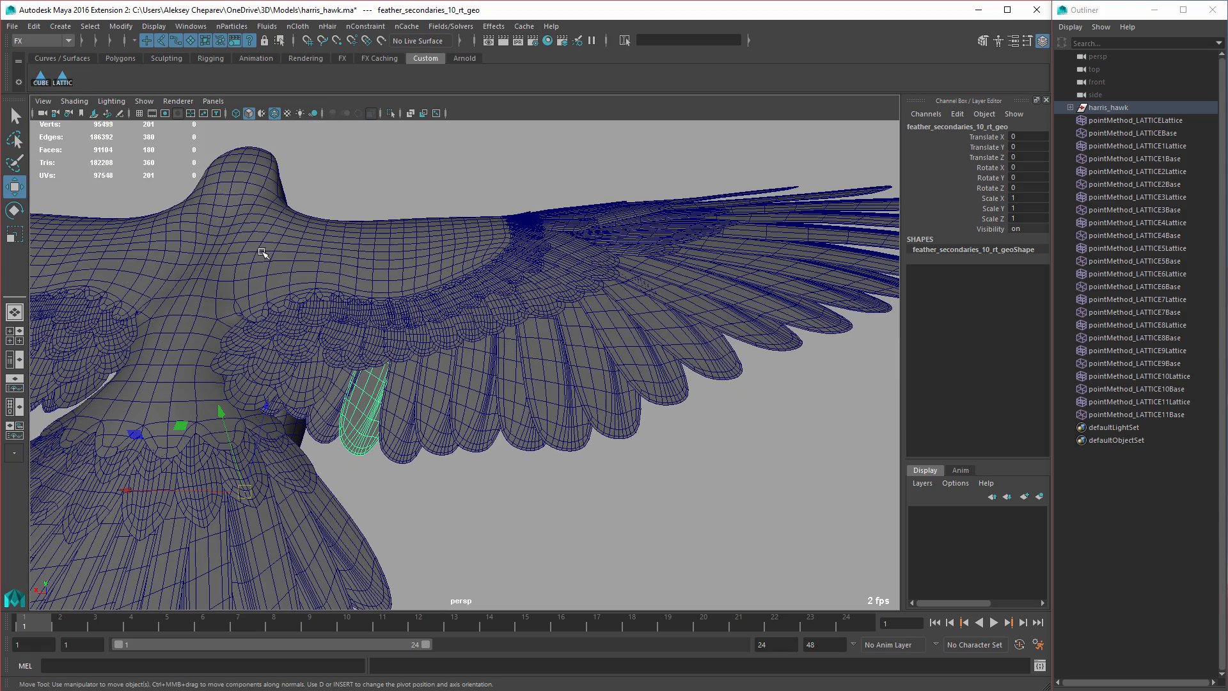
click(41, 81)
click(407, 429)
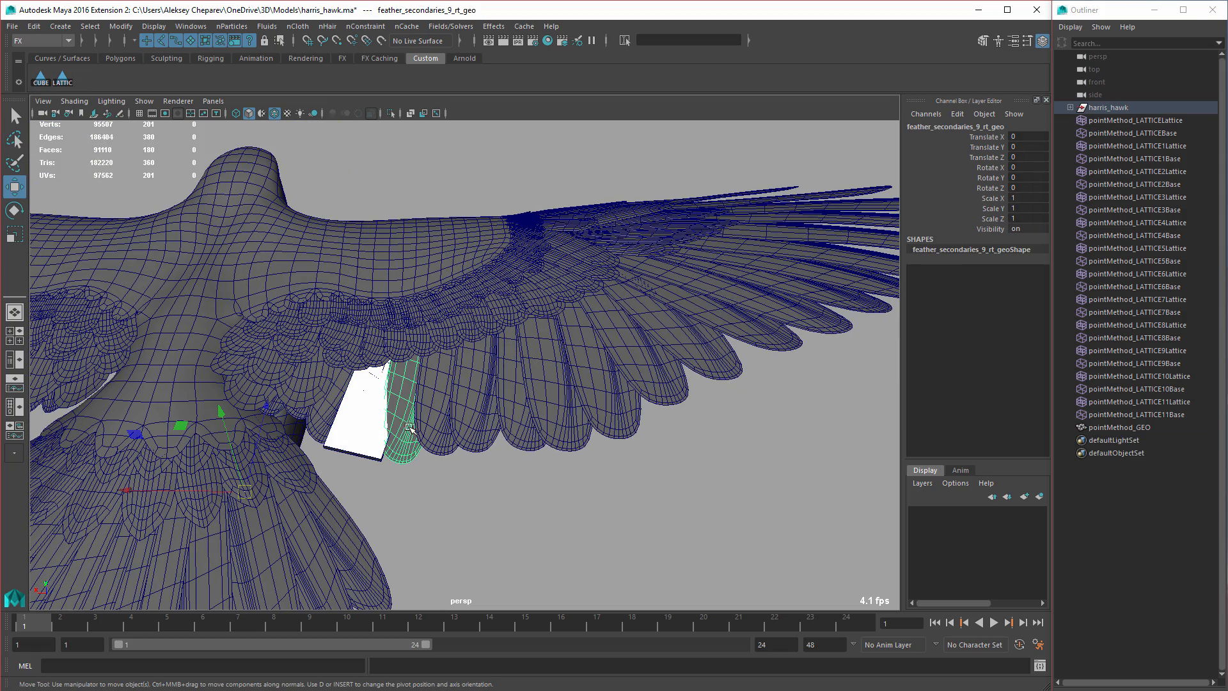
click(434, 429)
click(483, 428)
click(527, 429)
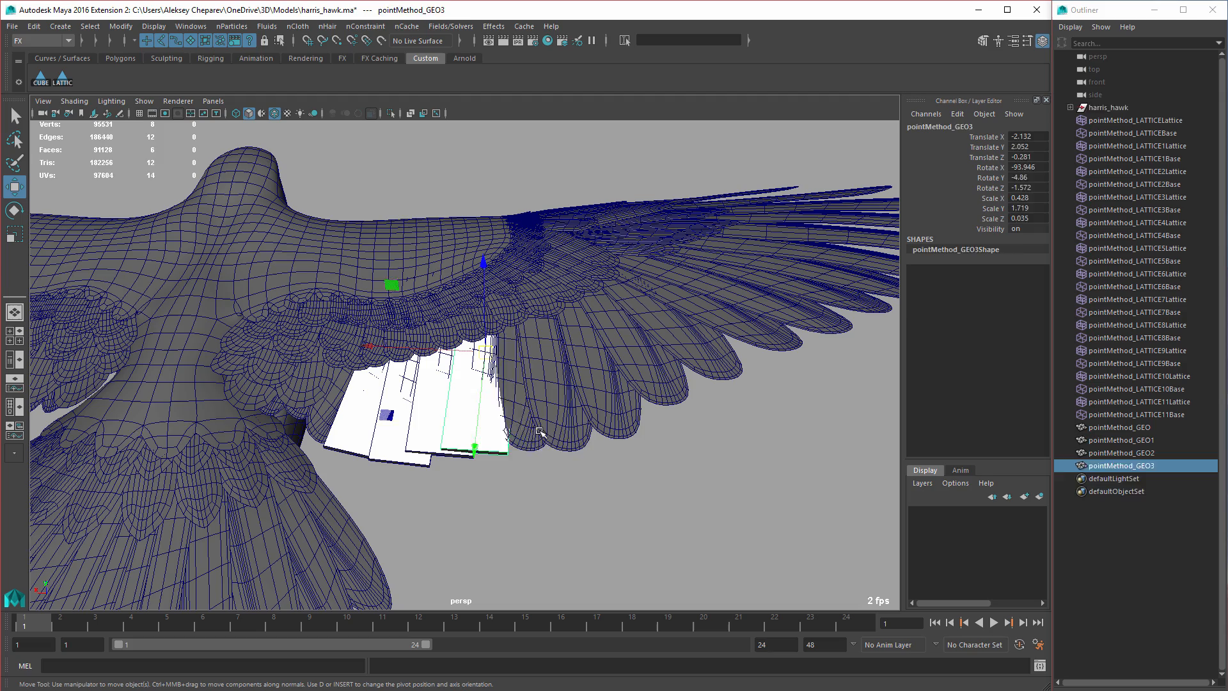
click(576, 427)
click(622, 426)
click(663, 422)
click(701, 418)
click(744, 412)
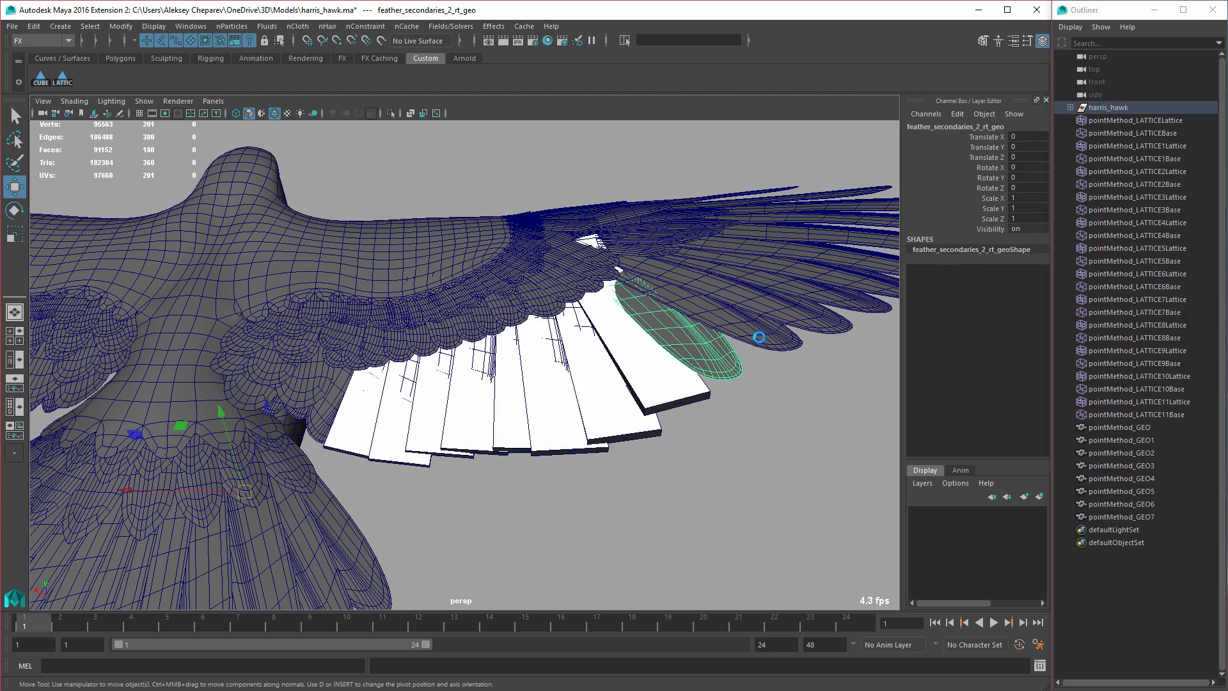
click(784, 410)
- Place aligned cubes on the four primary feathers and inspect the boxed wing from below
alt+middle_drag(784, 410, 614, 385)
click(593, 369)
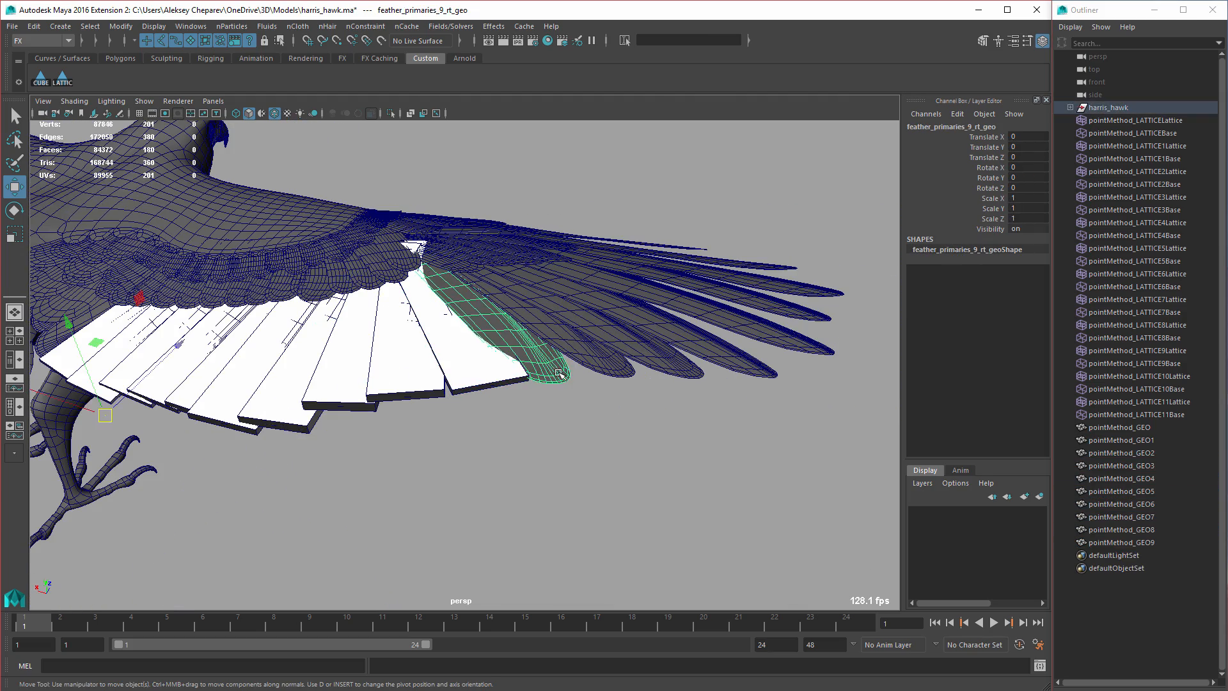
click(593, 369)
click(643, 369)
click(691, 369)
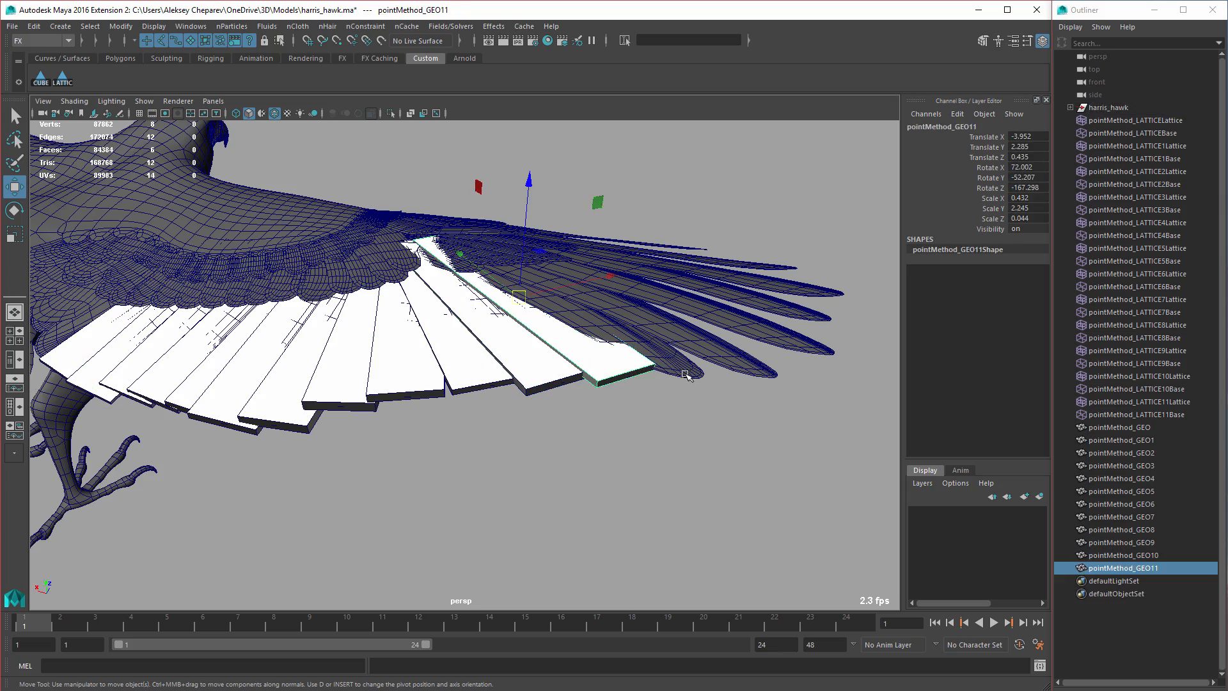
click(741, 369)
alt+middle_drag(759, 423, 540, 426)
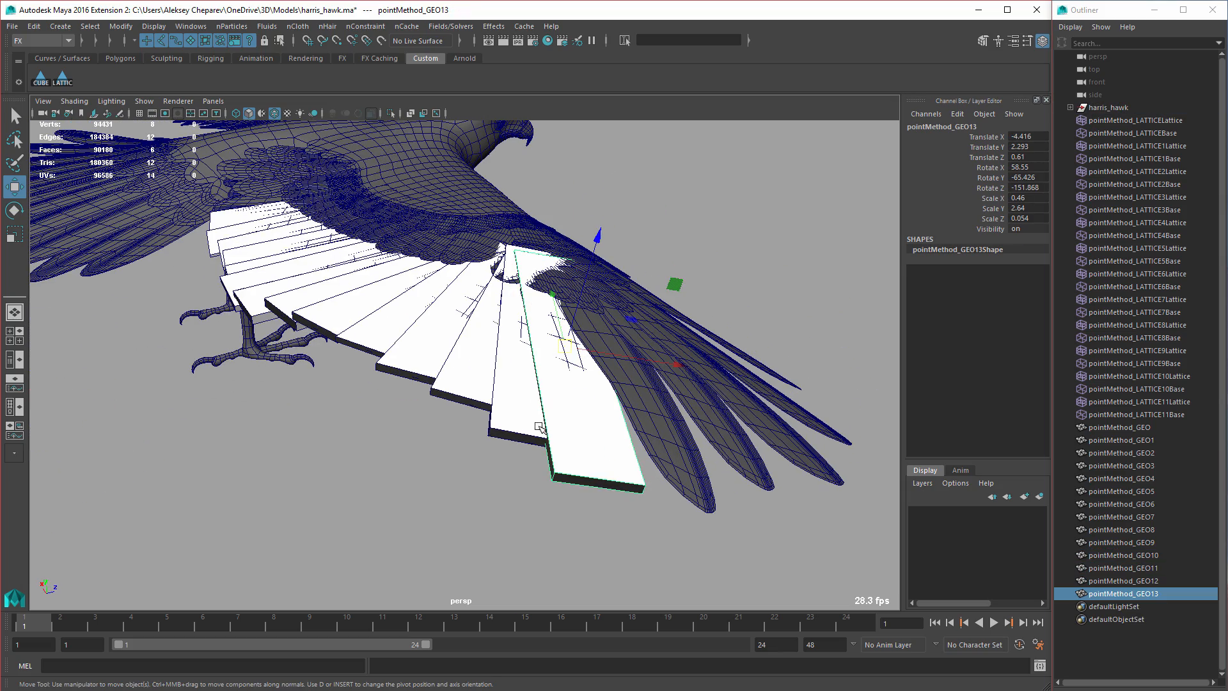
mouse_move(279, 260)
alt+mouse_down()
mouse_move(540, 336)
mouse_move(494, 385)
mouse_move(643, 351)
mouse_move(623, 383)
mouse_move(581, 357)
mouse_move(530, 386)
mouse_move(518, 343)
alt+mouse_up()
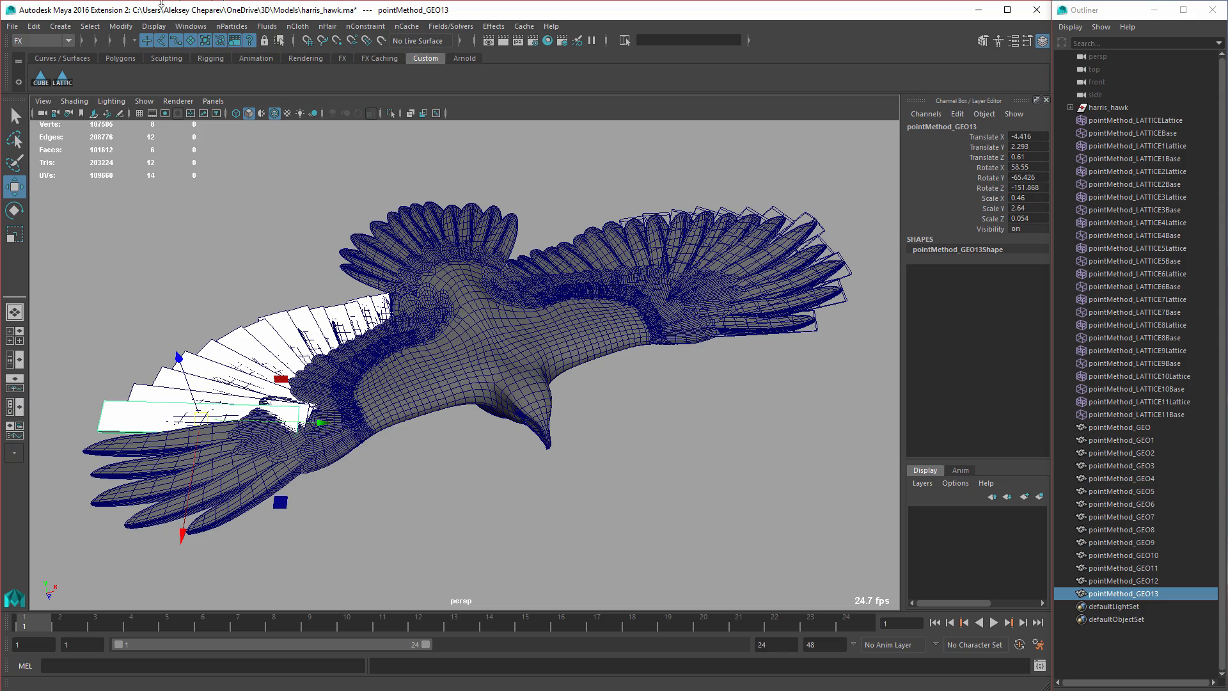
mouse_move(374, 336)
alt+mouse_down()
mouse_move(429, 348)
mouse_move(437, 336)
alt+mouse_up()
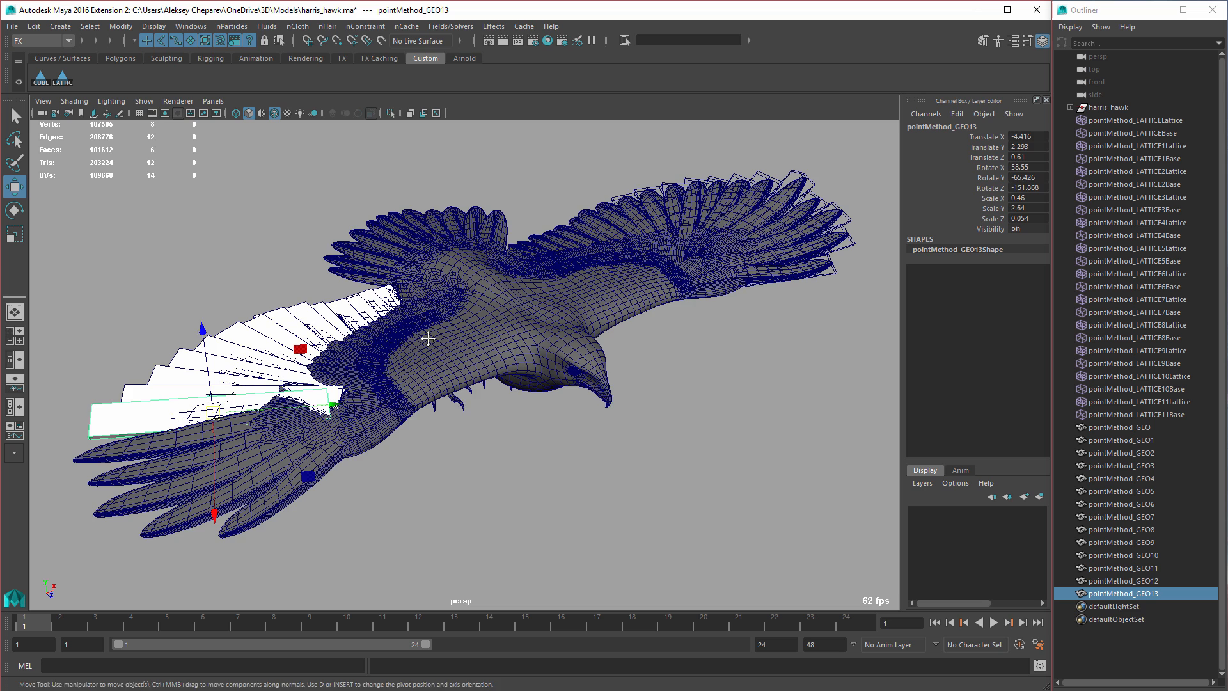
- Bring the Chrome window with github.com/chrisdevito/OBB forward and shift it slightly up and left
key(alt+Tab)
drag(691, 36, 669, 30)
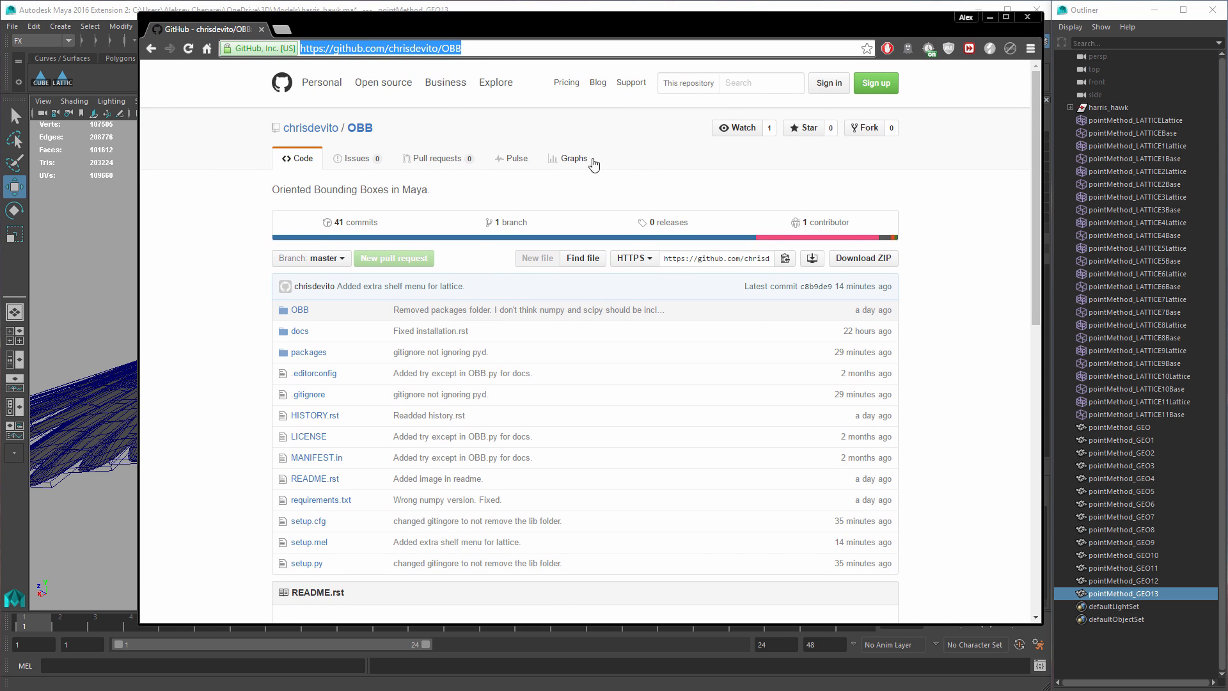
click(478, 47)
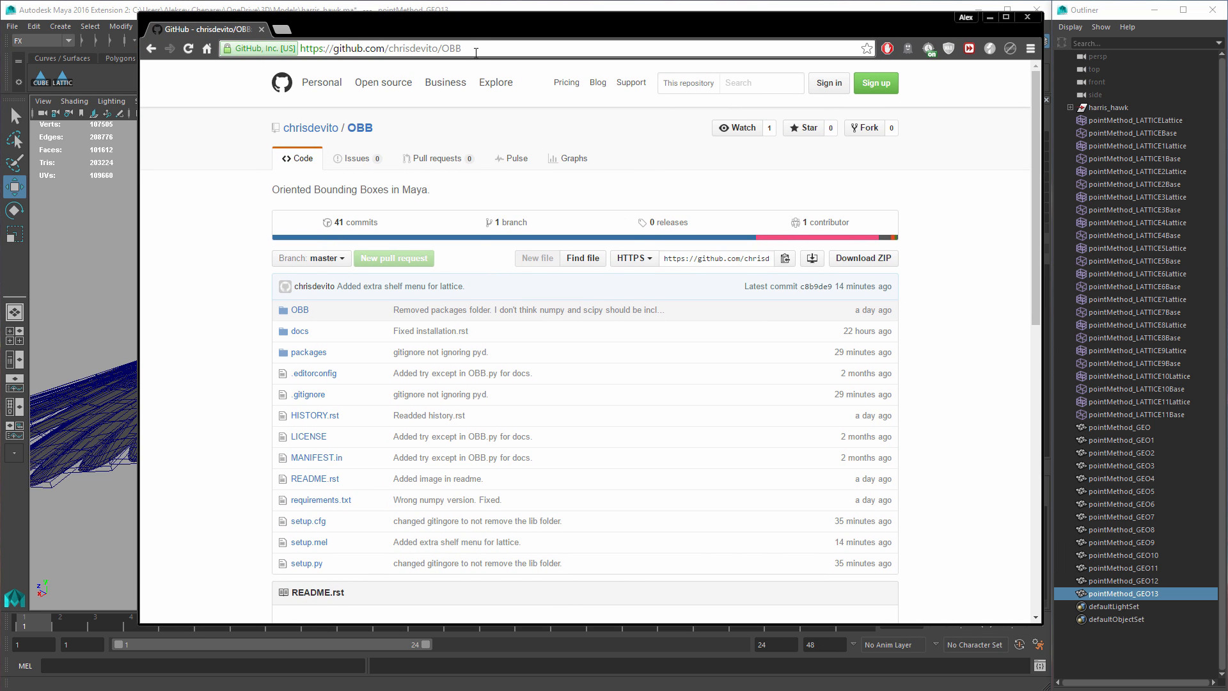
drag(528, 29, 523, 27)
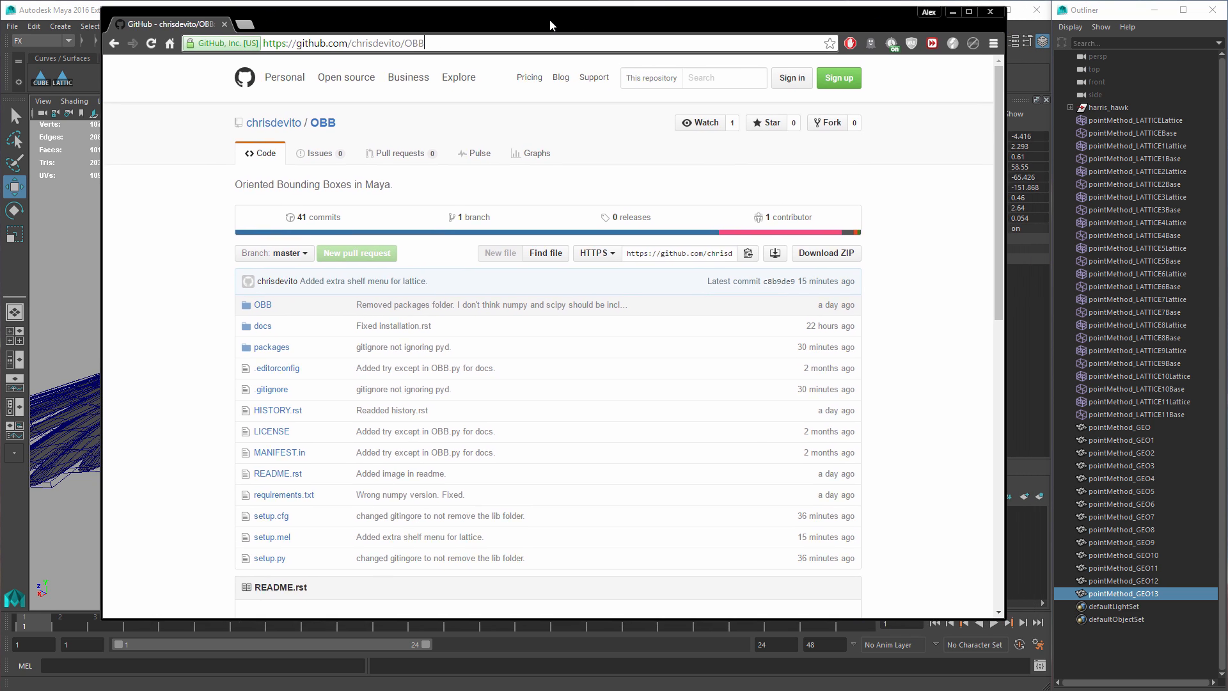
drag(582, 28, 543, 27)
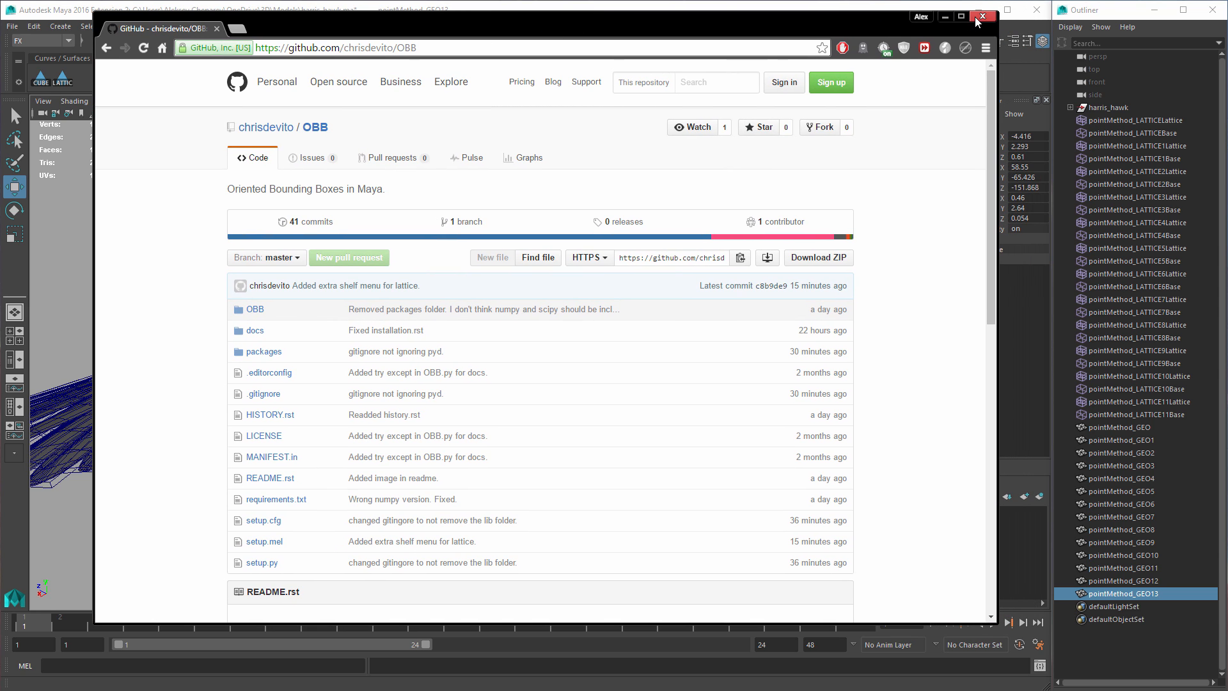